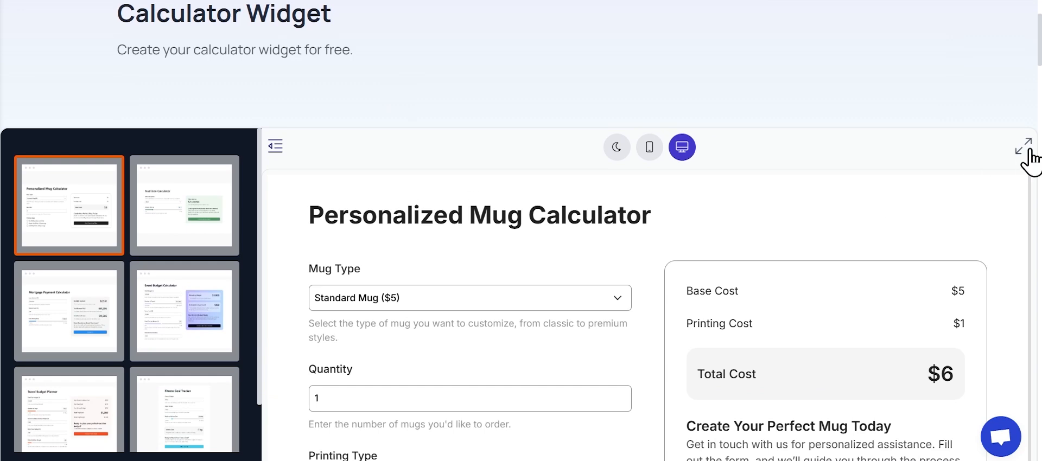
Step: Expand the widget builder, preview the Event Budget template, and choose the Mortgage Payment Calculator template as the base
left_click(1024, 148)
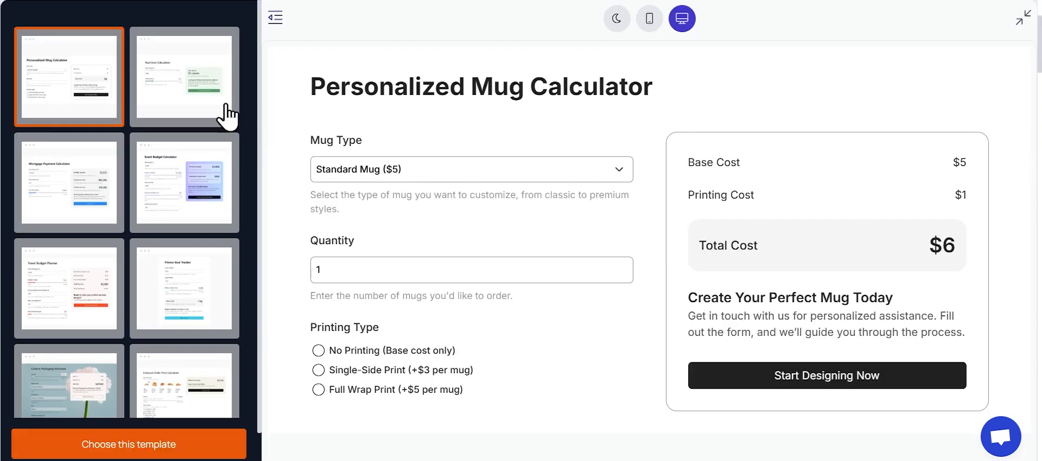
left_click(185, 90)
left_click(183, 168)
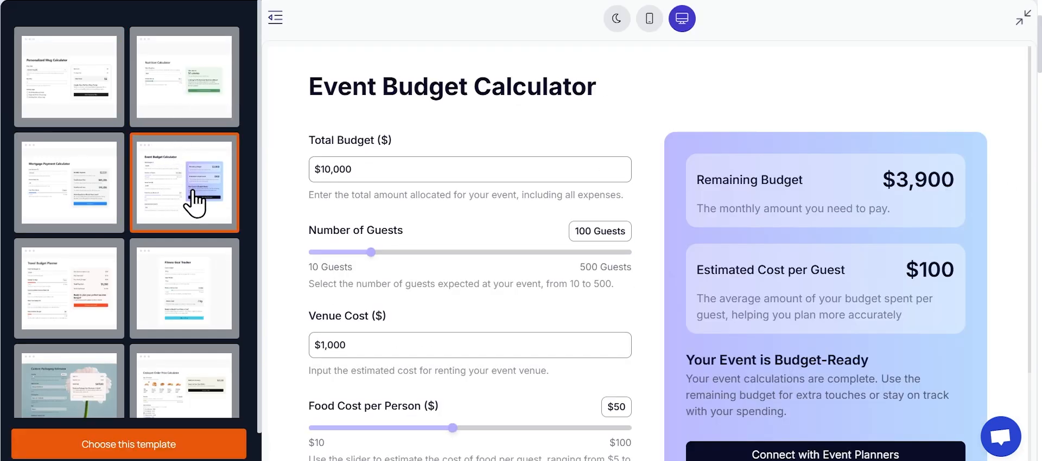
scroll(462, 202, "down", 3)
scroll(462, 202, "up", 3)
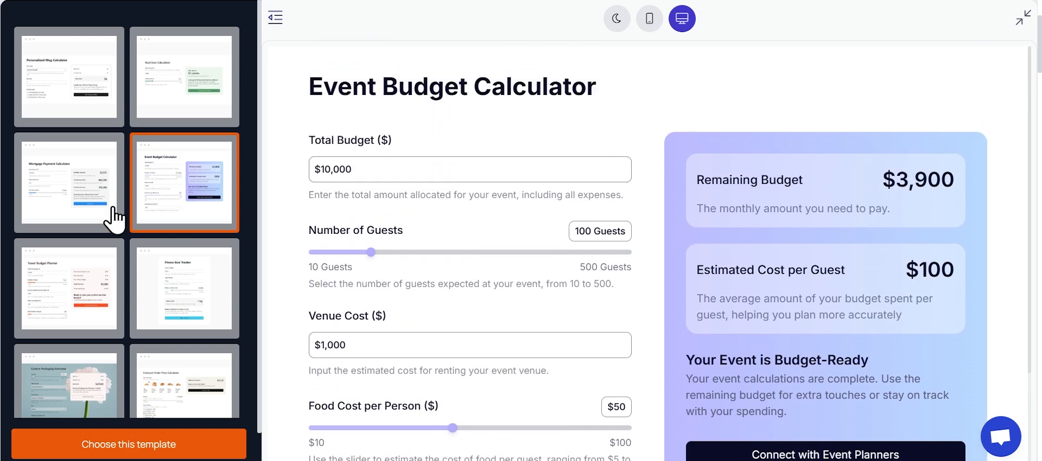
left_click(34, 203)
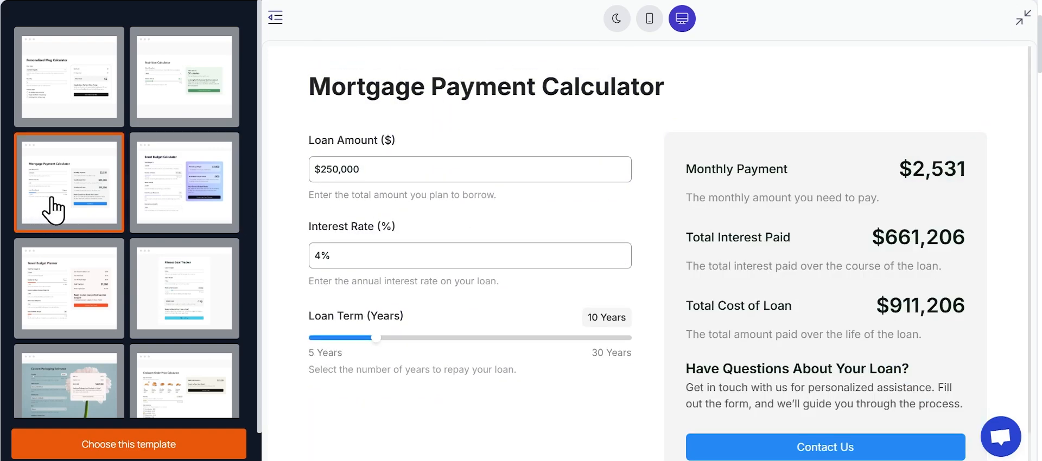
left_click(159, 455)
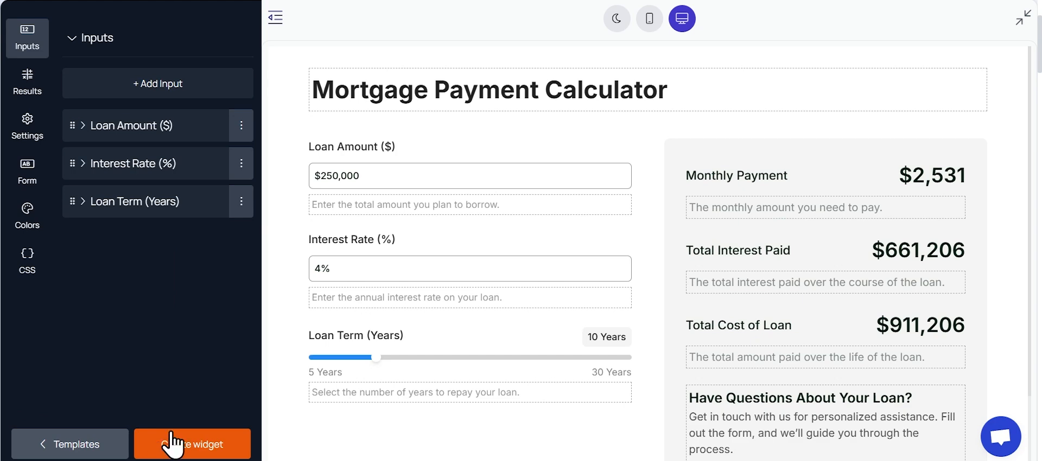
Step: Retitle the calculator "ROI Calculator" and centre the heading
triple_click(468, 89)
type("ROI Calculator")
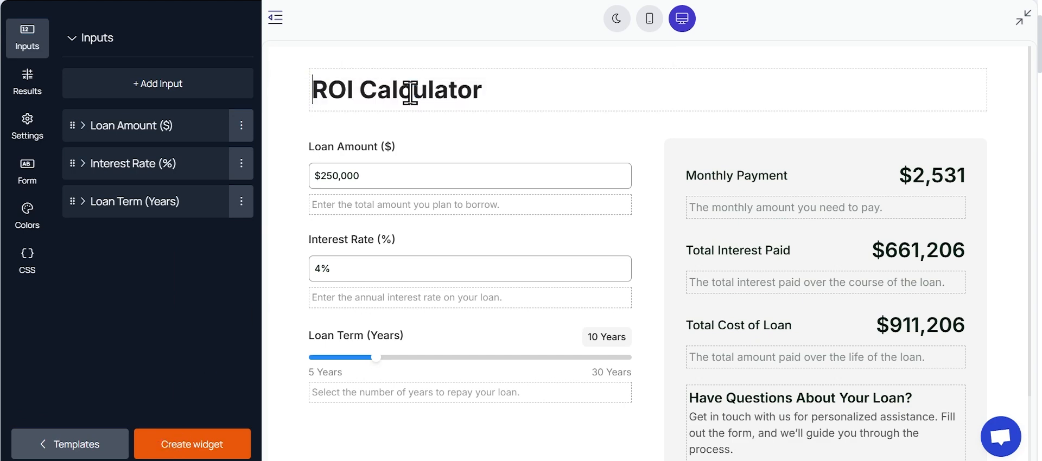
triple_click(407, 93)
left_click(592, 62)
left_click(592, 109)
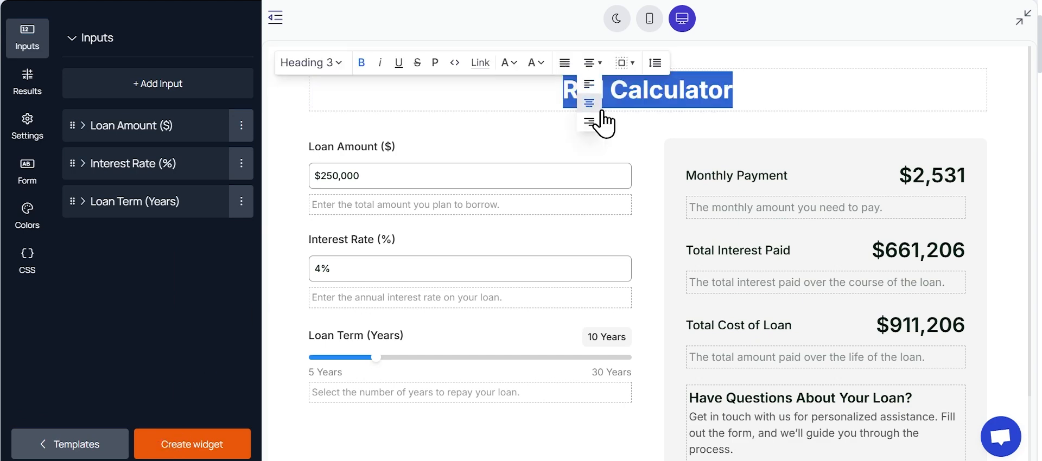
left_click(486, 115)
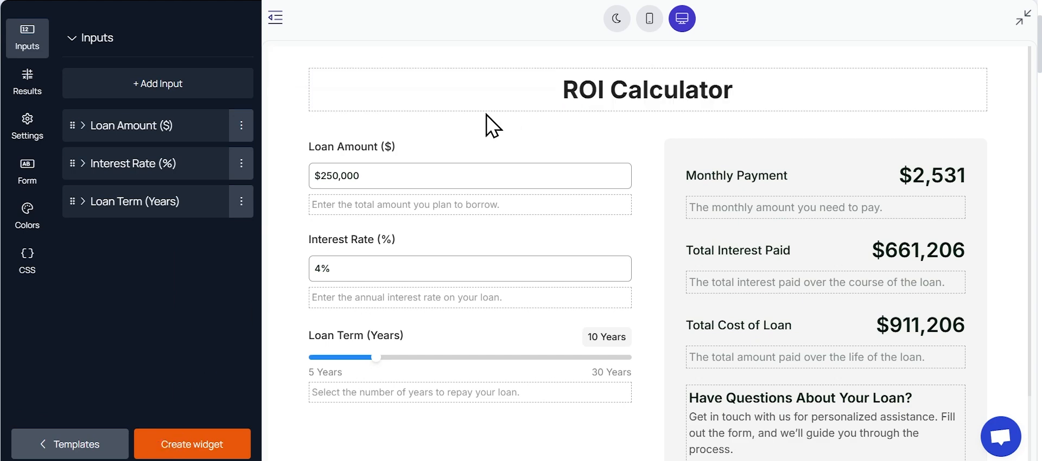
left_click(190, 98)
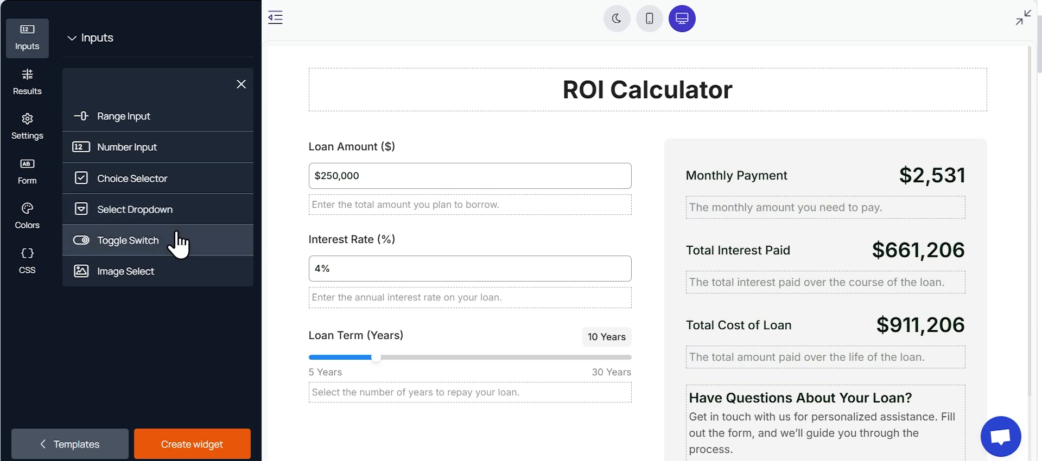
left_click(242, 84)
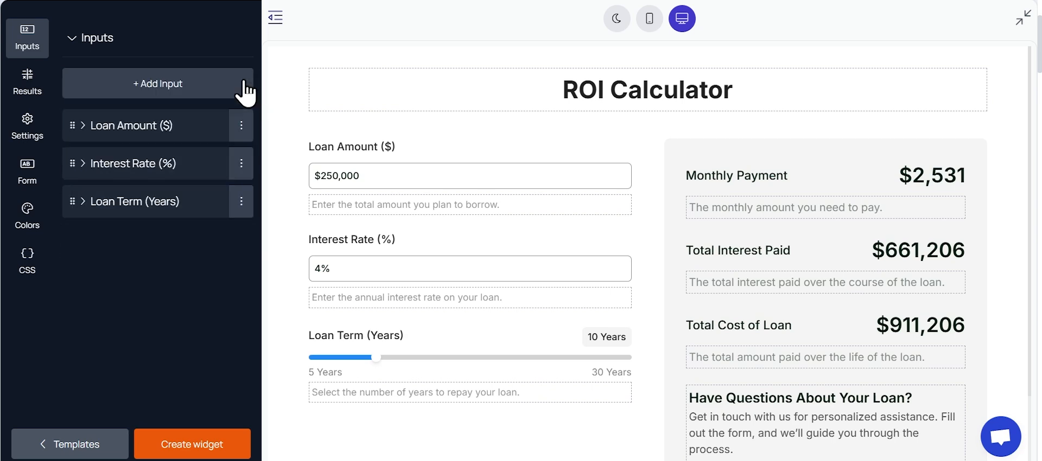
left_click(243, 127)
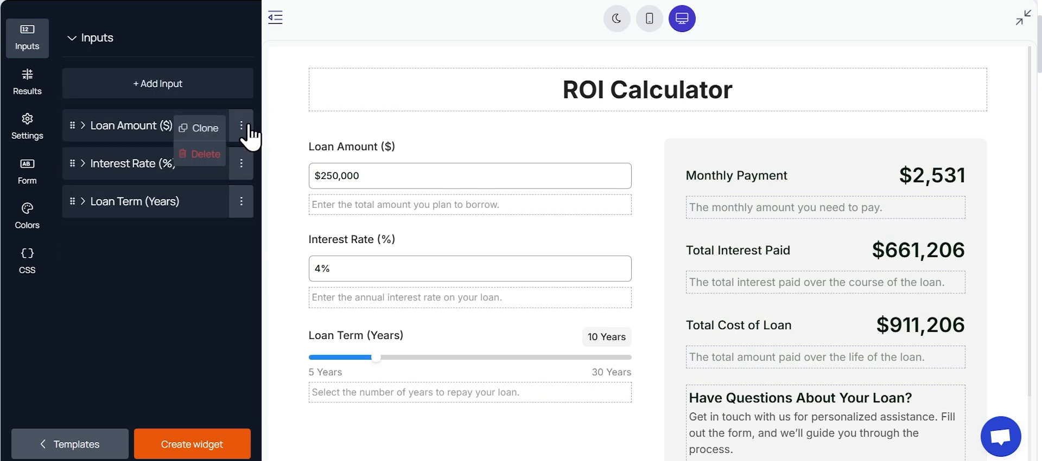
left_click(243, 126)
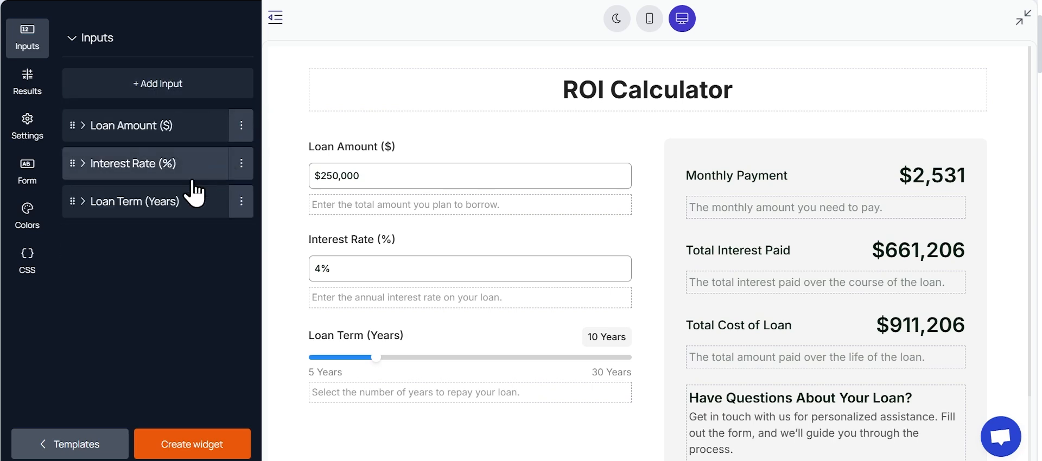
left_click(190, 133)
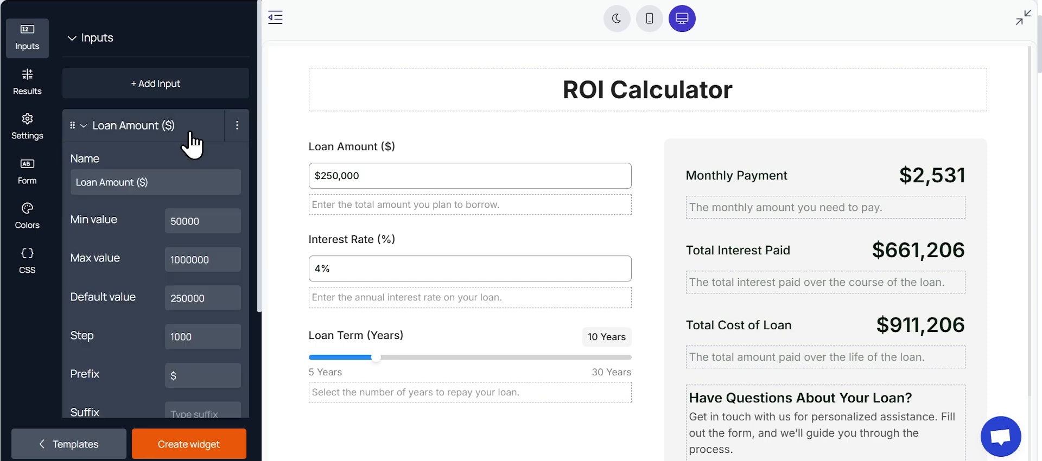
triple_click(162, 175)
type("Amount Invested ($)")
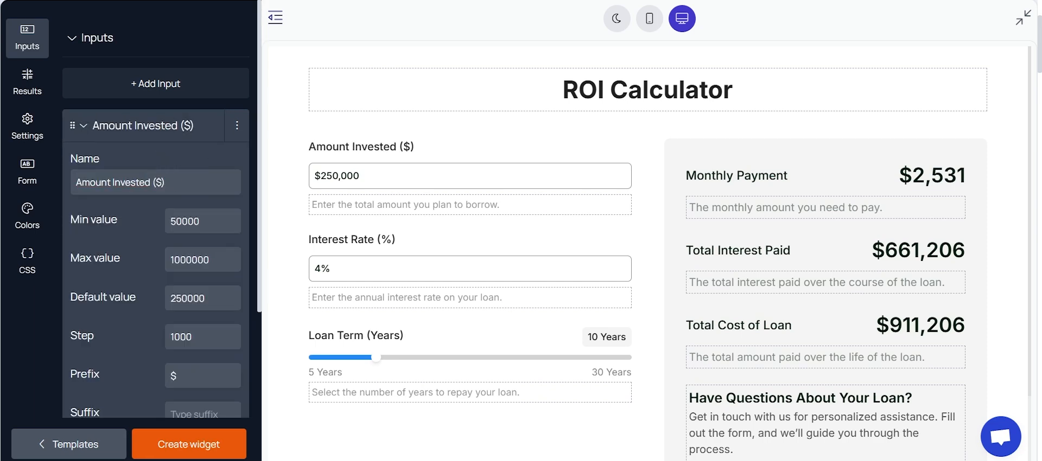
double_click(188, 269)
type("1000000000")
double_click(194, 302)
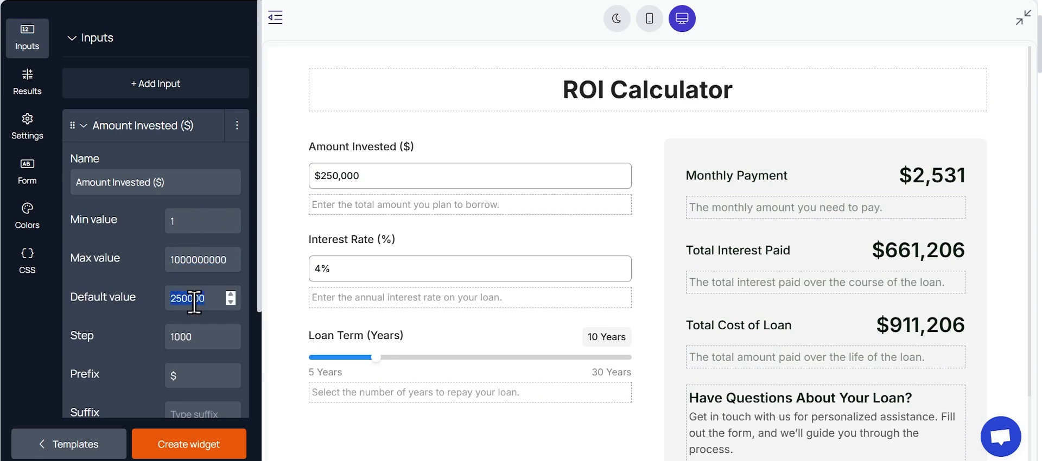
type("33000")
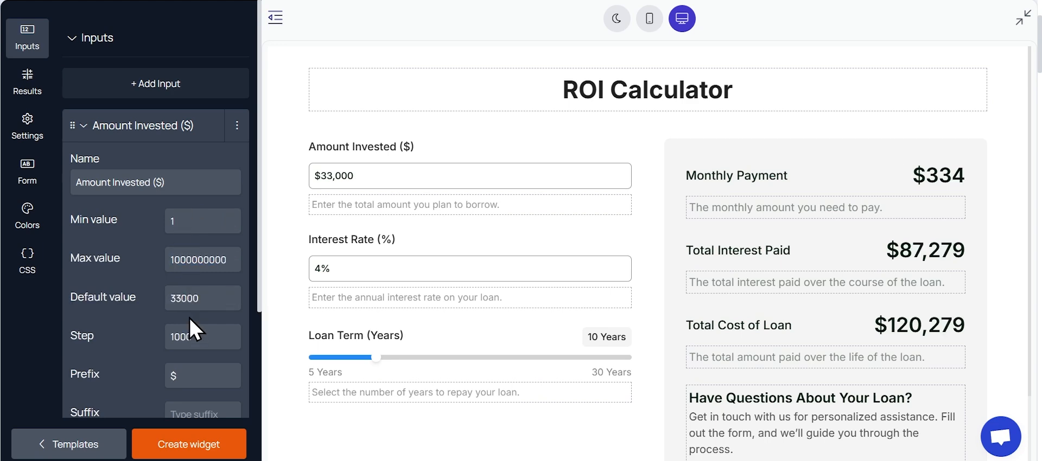
Step: Set the Amount Invested input's step to 1 and change its hint text to "Enter the amount of money you initially invested."
scroll(190, 318, "down", 1)
double_click(198, 270)
type("1")
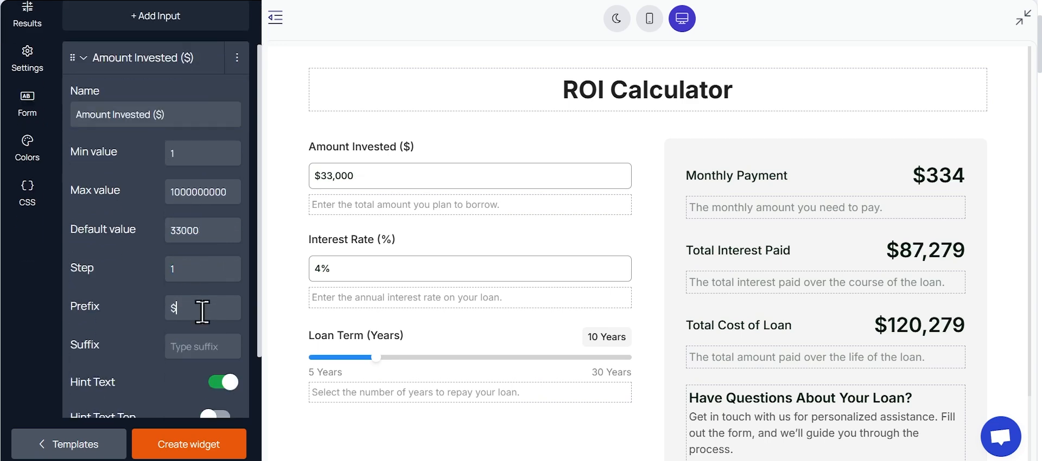
scroll(202, 312, "down", 3)
triple_click(376, 203)
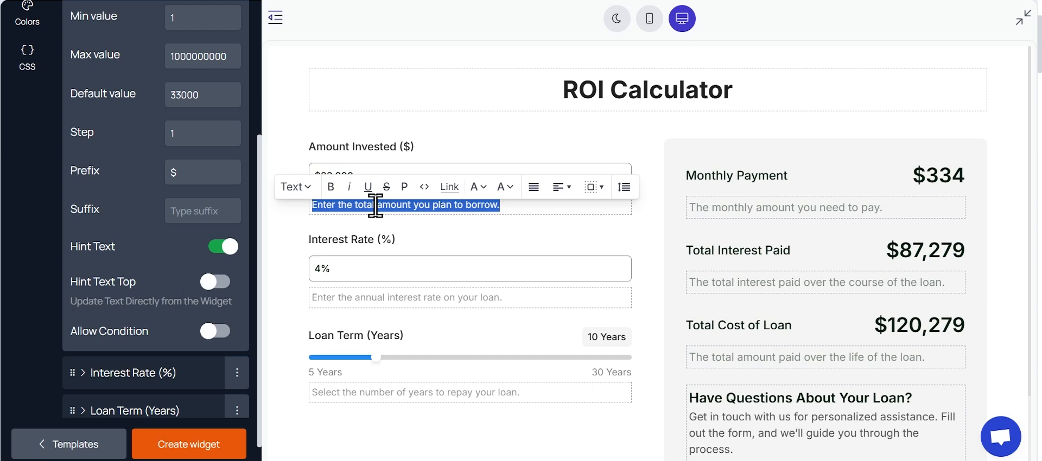
Step: Try the Hint Text Top option and a Show condition on the Amount Invested input
left_click(222, 287)
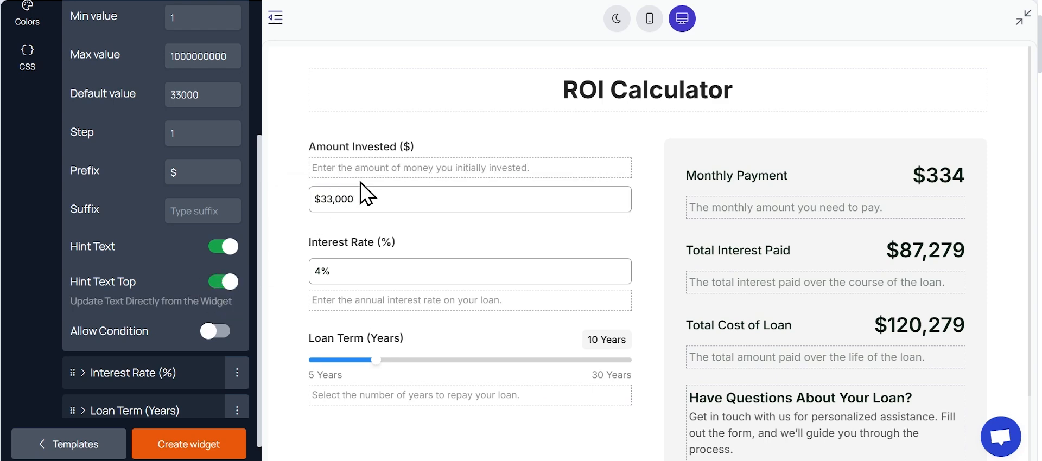
left_click(222, 285)
scroll(227, 313, "down", 1)
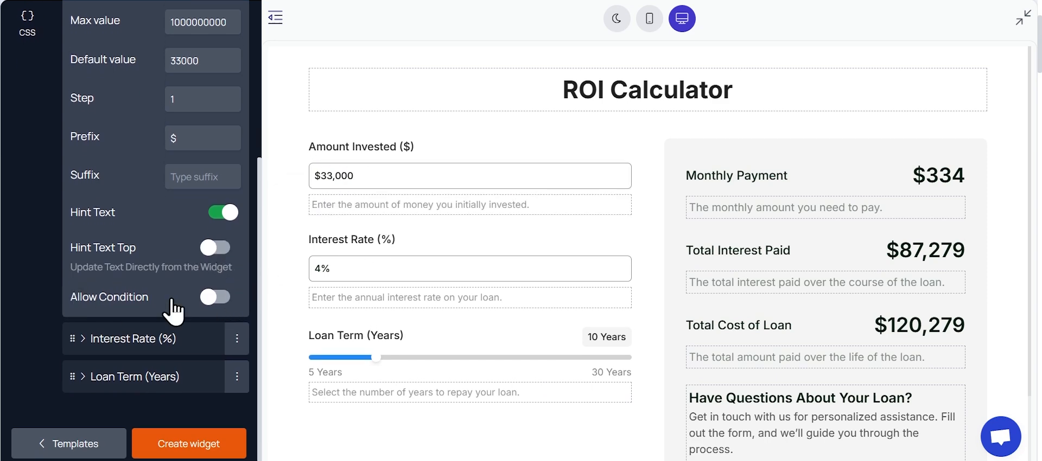
left_click(226, 301)
scroll(163, 282, "down", 2)
left_click(106, 282)
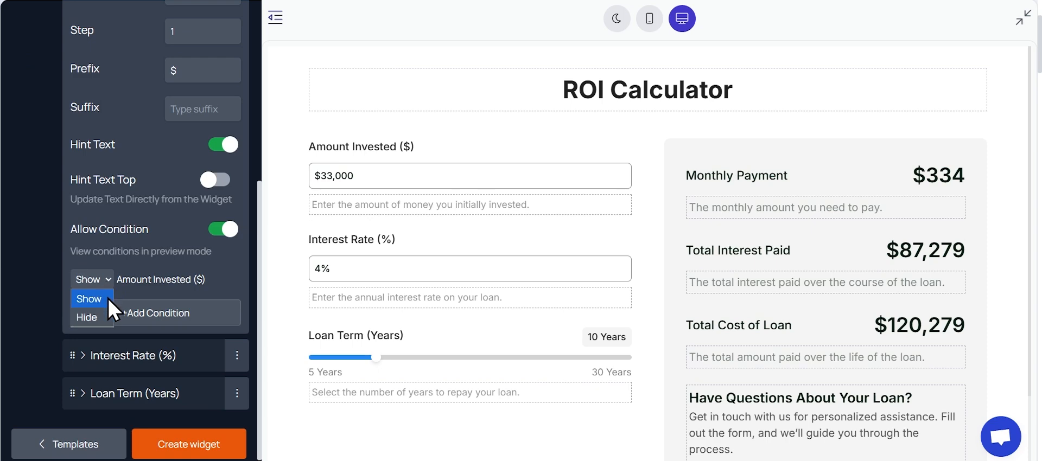
left_click(108, 299)
left_click(223, 229)
scroll(217, 255, "up", 6)
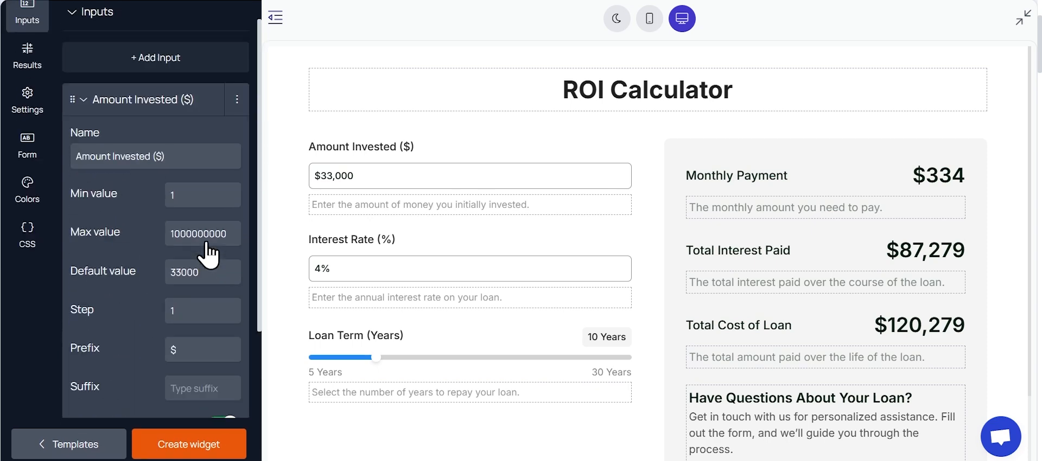
left_click(192, 137)
left_click(194, 163)
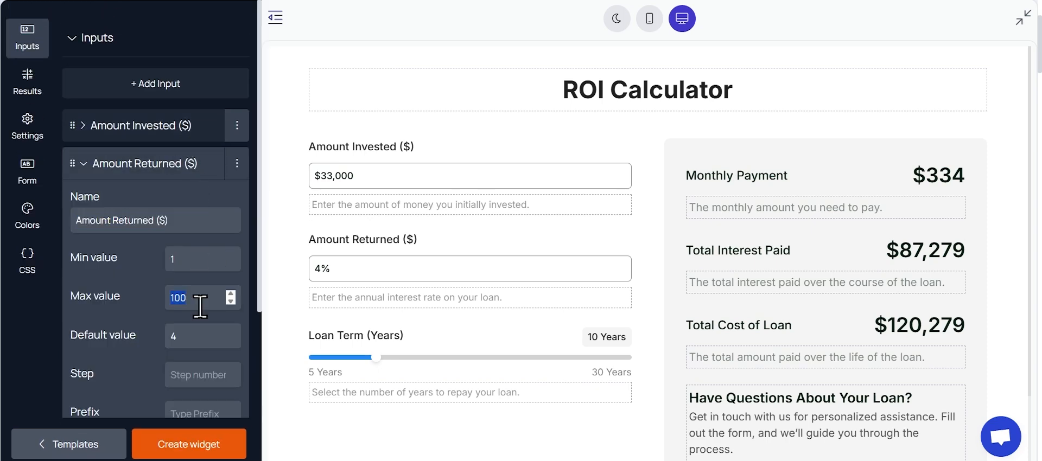
type("0000000")
left_click(202, 333)
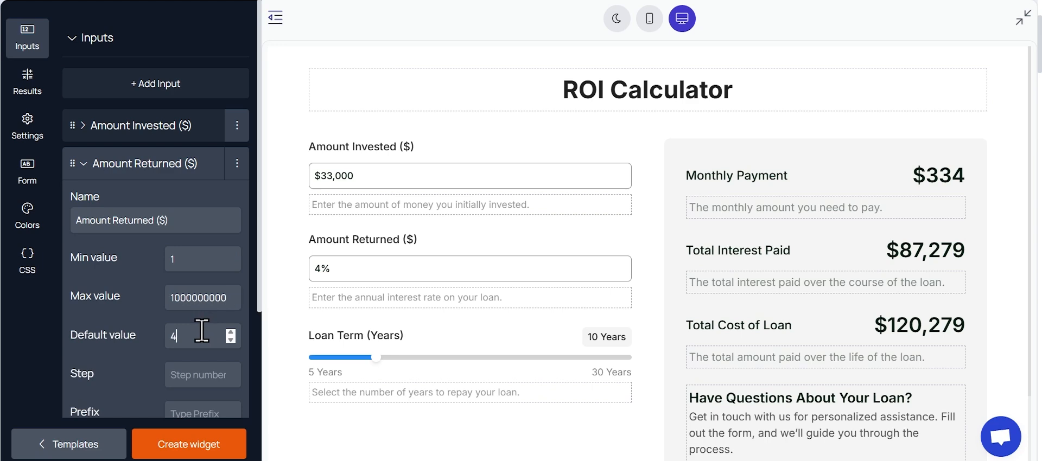
type("80000")
Step: Set the Amount Returned input's step to 1 and its prefix to $, and clear its % suffix
scroll(130, 318, "down", 3)
left_click(210, 243)
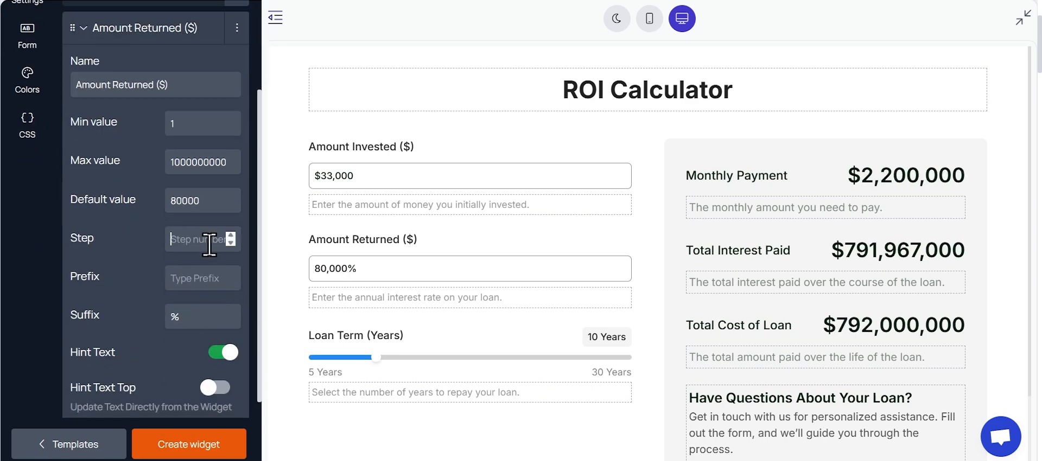
type("1")
left_click(185, 283)
type("$")
key("BackSpace")
Step: Replace the Amount Returned hint text with "Enter the total amount you received after the investment period." and collapse the input's settings
scroll(190, 312, "down", 1)
triple_click(390, 301)
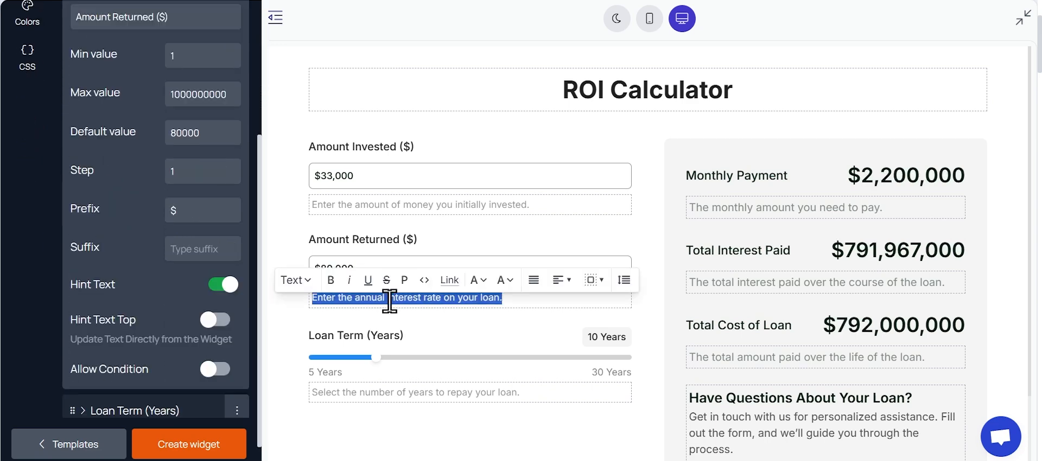
type("Enter the total amount you received after the investment period.")
left_click(133, 164)
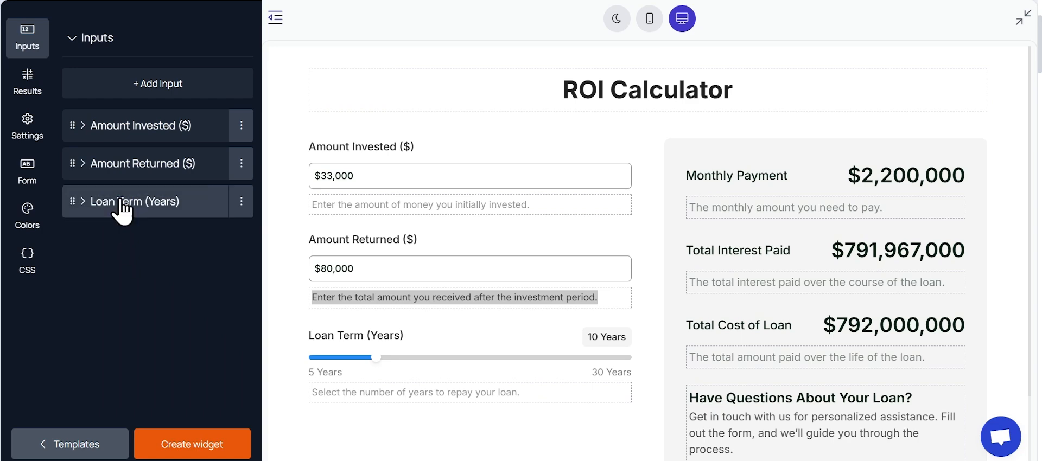
Step: Rename the Loan Term input to "Investment Period (years)" and set its minimum to 1, maximum to 50, default value to 5 and step to 1
left_click(121, 204)
scroll(157, 302, "down", 1)
triple_click(163, 207)
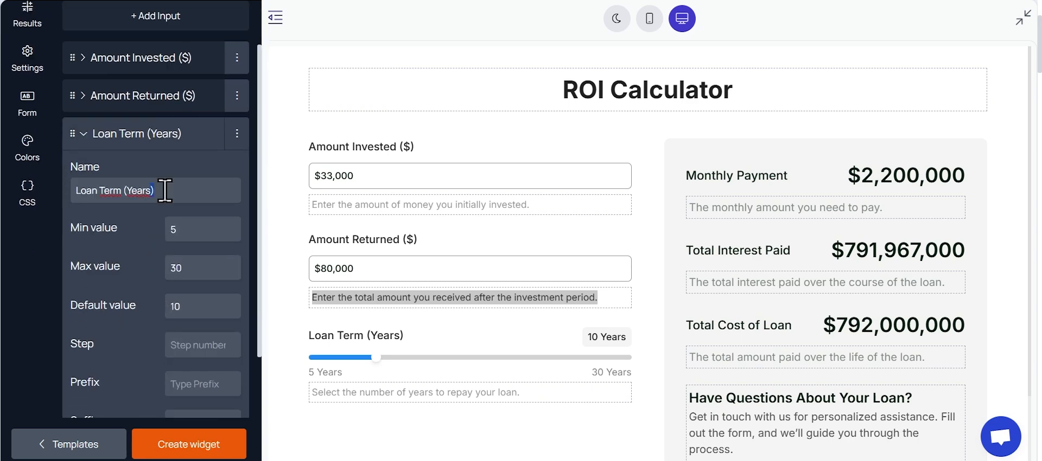
type("Investment Period (years)")
double_click(184, 247)
type("1")
double_click(196, 283)
type("50")
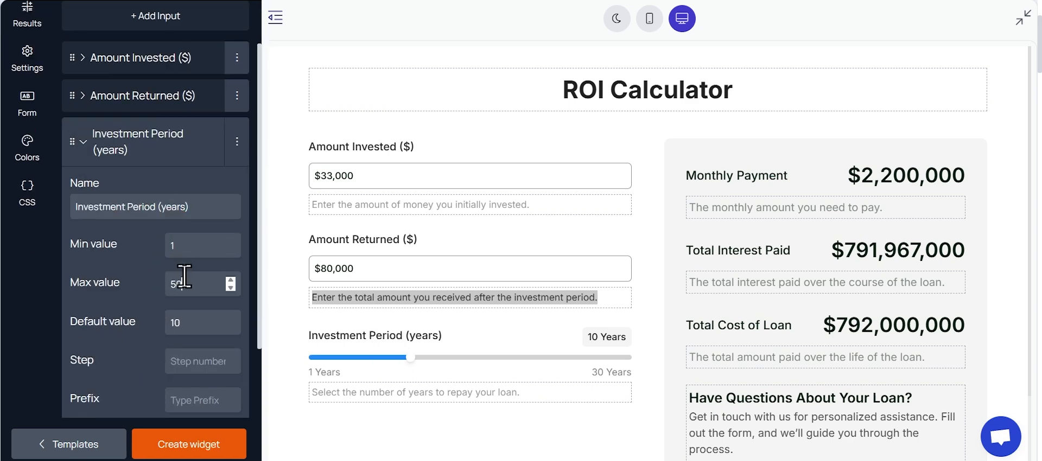
left_click(220, 322)
type("5")
left_click(200, 363)
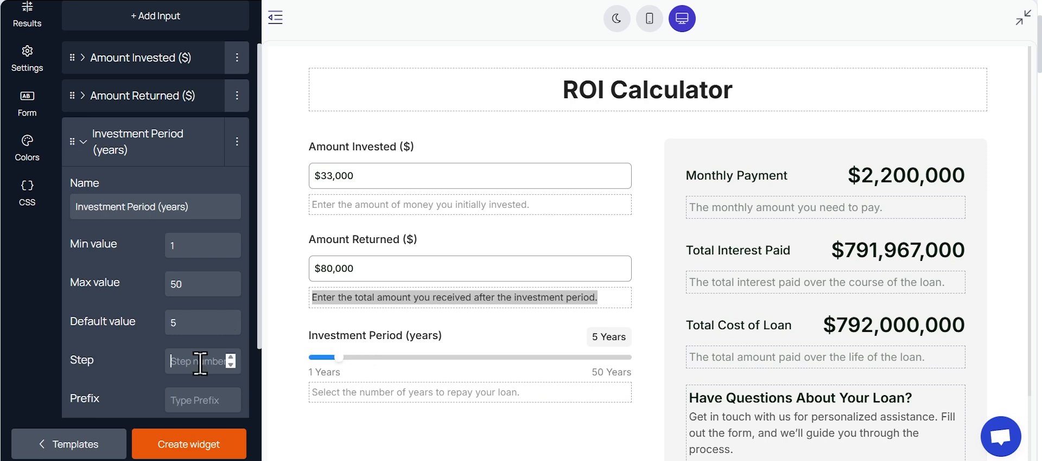
Step: Replace the Investment Period hint text with "Select the total investment time in years." and collapse the input's settings
scroll(161, 371, "down", 2)
triple_click(380, 393)
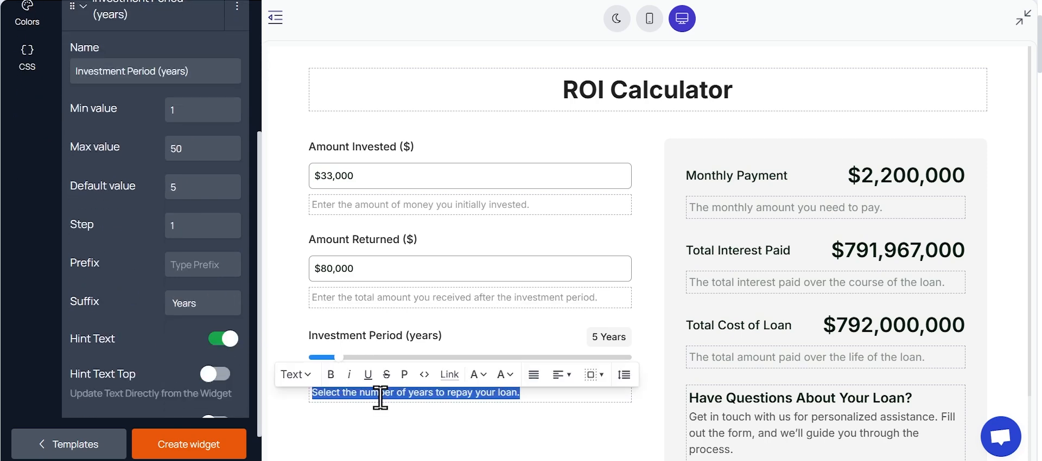
type("Select the total investment time in years.")
left_click(387, 440)
scroll(115, 324, "down", 1)
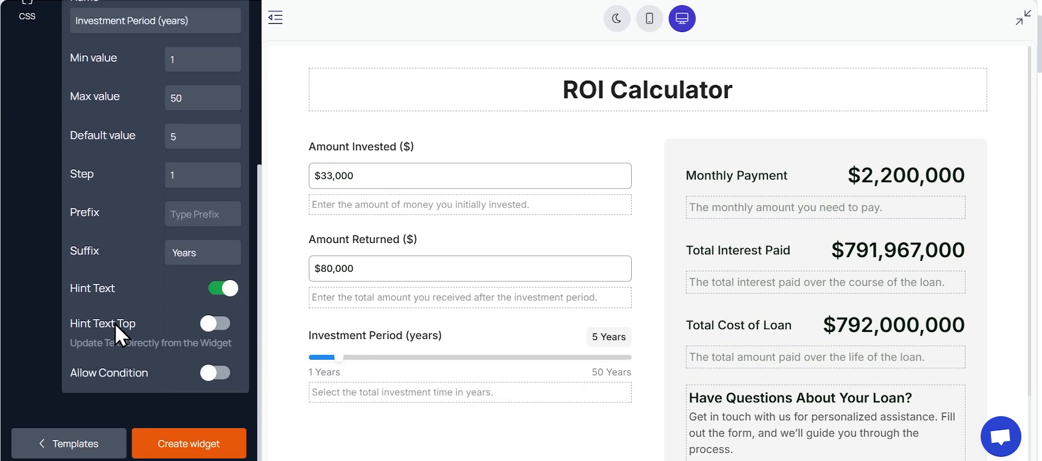
scroll(116, 320, "up", 5)
left_click(136, 209)
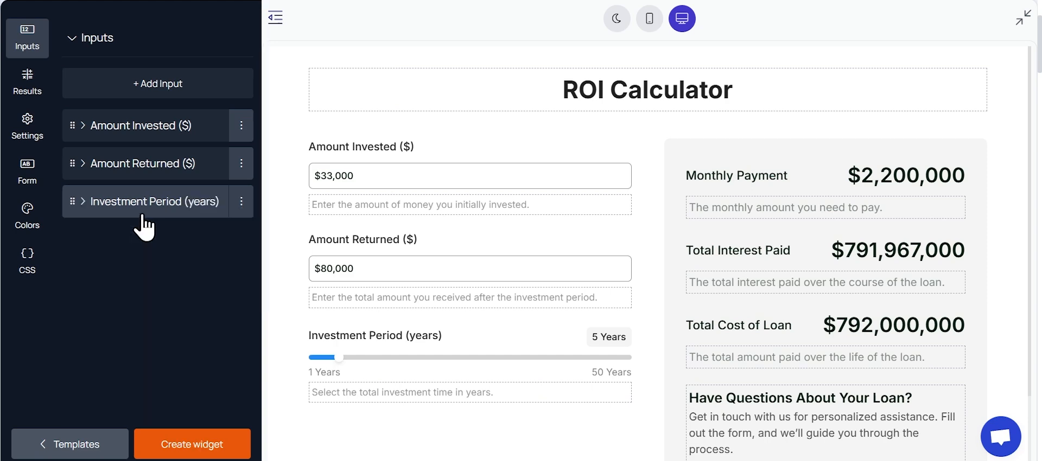
Step: Rename the Monthly Payment result to "Total Gain on Investment"
left_click(28, 84)
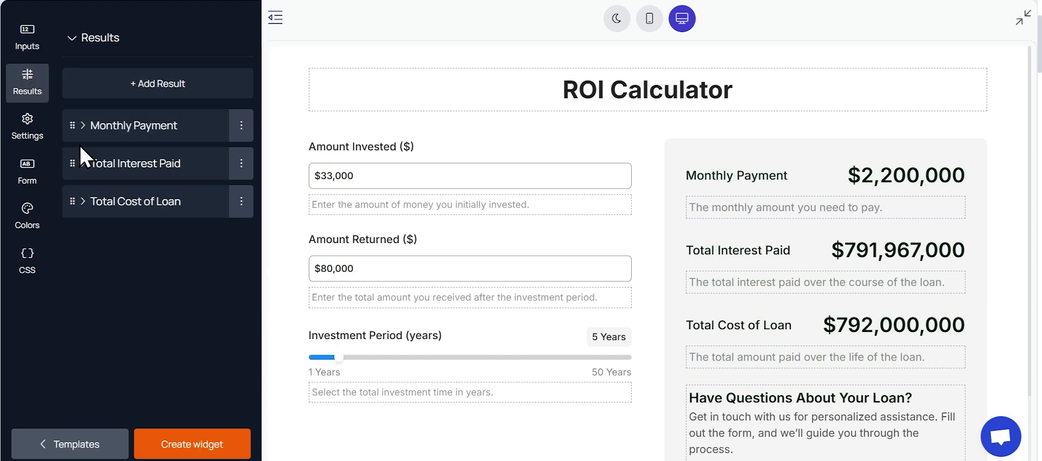
left_click(183, 126)
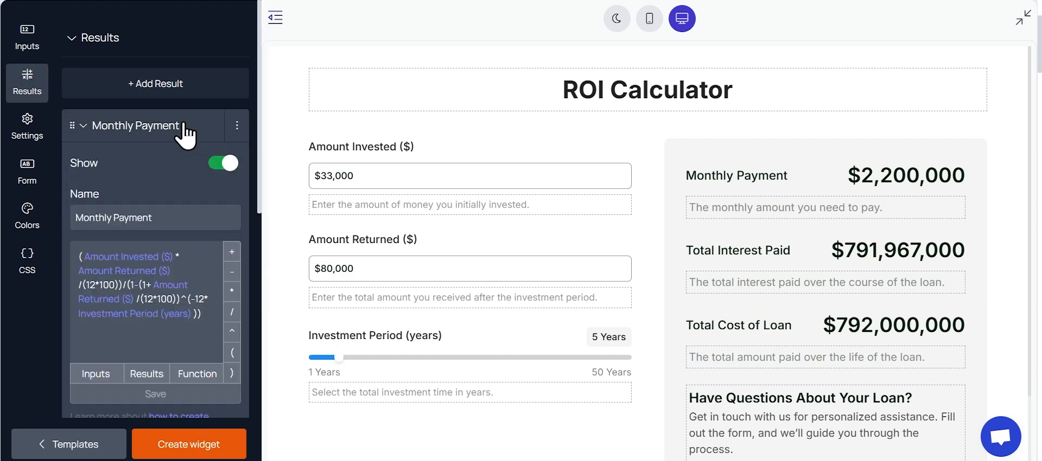
triple_click(143, 212)
type("Total Gain on Investment")
Step: Replace the Total Gain on Investment formula with Amount Returned ($) - Amount Invested ($) and save it
left_click(209, 319)
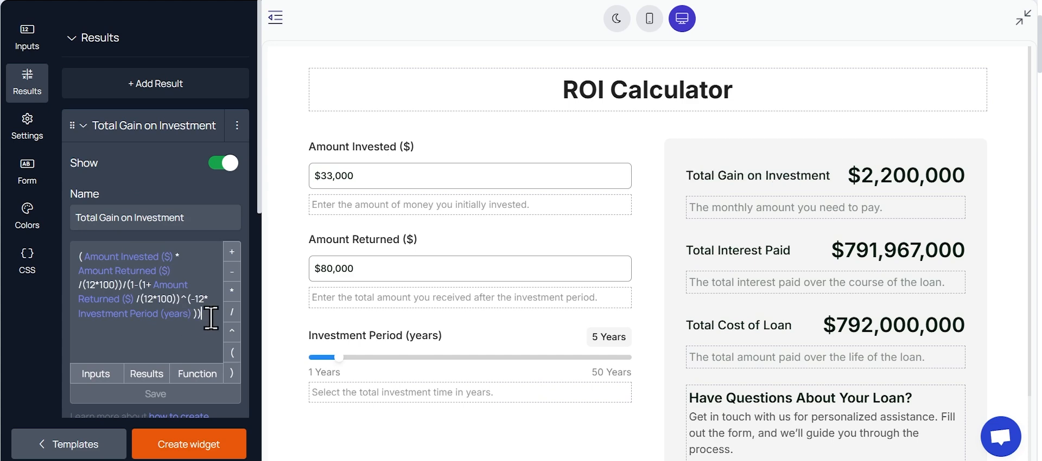
key("BackSpace")
key("BackSpace")
key("BackSpace")
key("BackSpace")
key("BackSpace")
key("BackSpace")
key("BackSpace")
key("BackSpace")
key("BackSpace")
key("BackSpace")
key("BackSpace")
key("BackSpace")
key("BackSpace")
key("BackSpace")
key("BackSpace")
key("BackSpace")
key("BackSpace")
key("BackSpace")
key("BackSpace")
key("BackSpace")
key("BackSpace")
key("BackSpace")
key("BackSpace")
key("BackSpace")
left_click(96, 374)
left_click(110, 428)
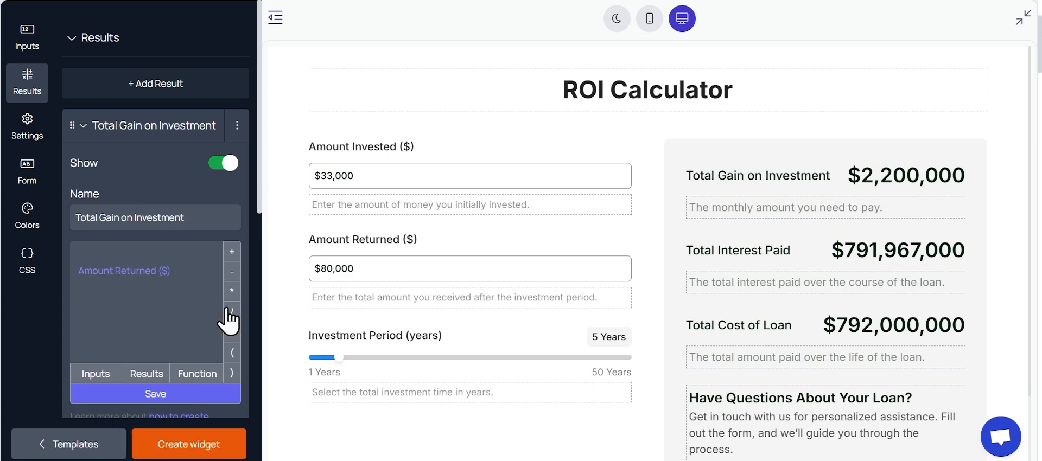
left_click(232, 271)
left_click(98, 380)
left_click(109, 406)
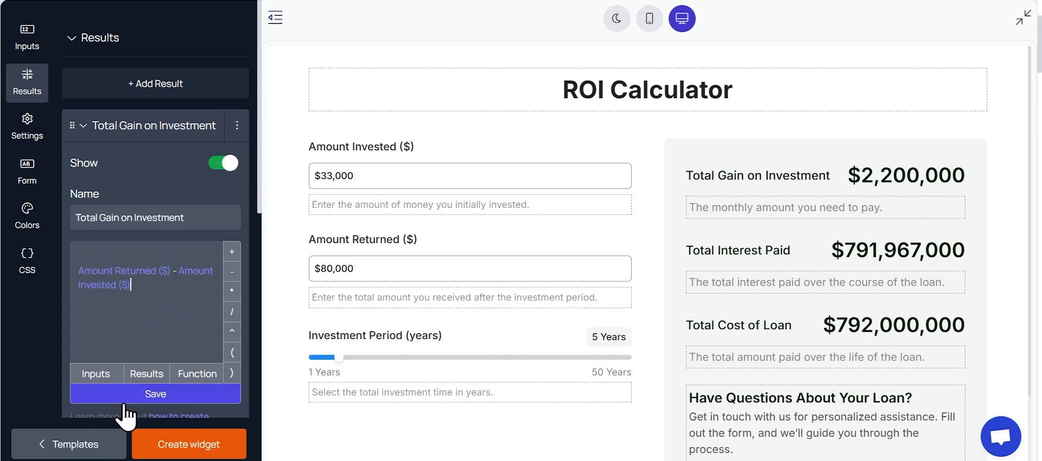
left_click(138, 394)
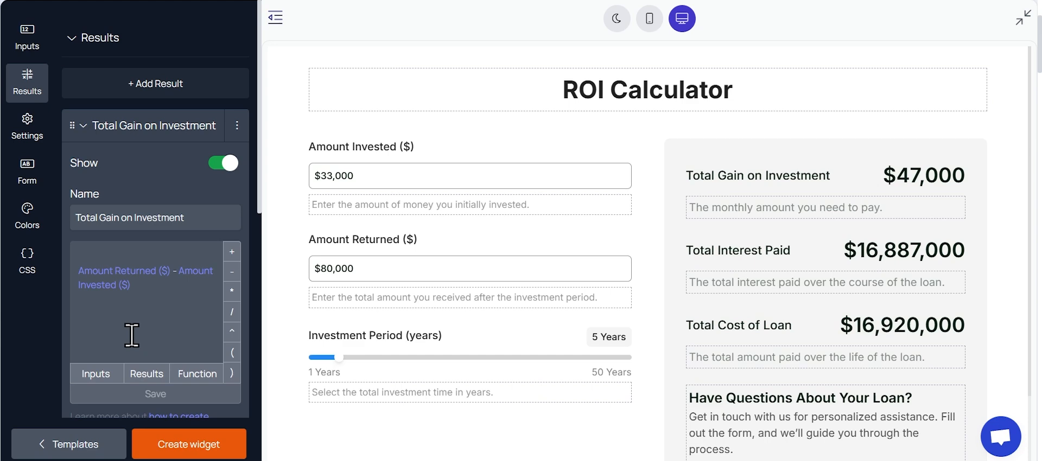
Step: Set the Total Gain on Investment result's number position to Default and turn off its hint text
scroll(131, 335, "down", 4)
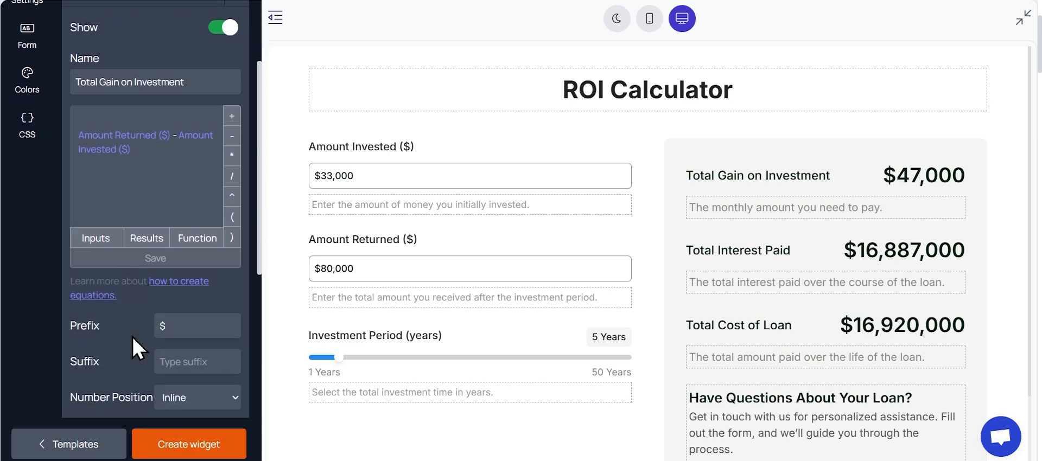
scroll(116, 301, "down", 1)
left_click(192, 260)
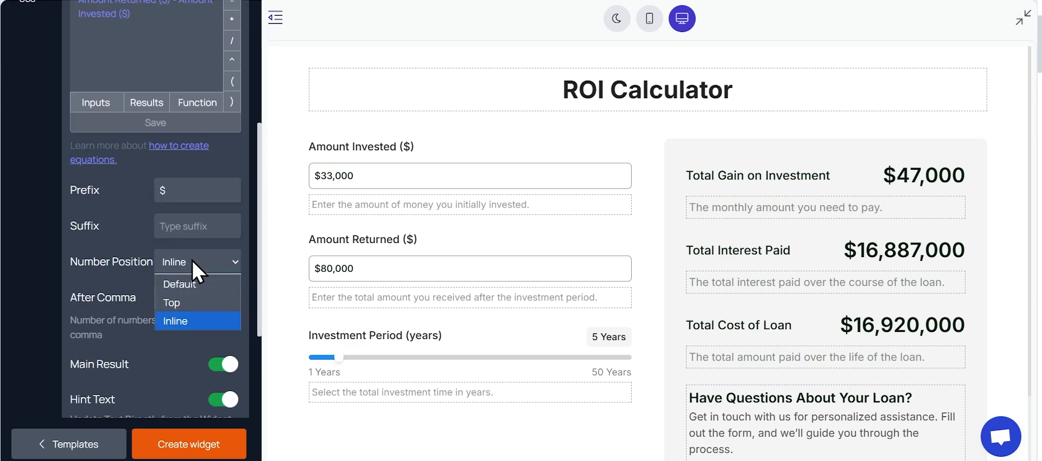
left_click(193, 284)
scroll(193, 278, "down", 1)
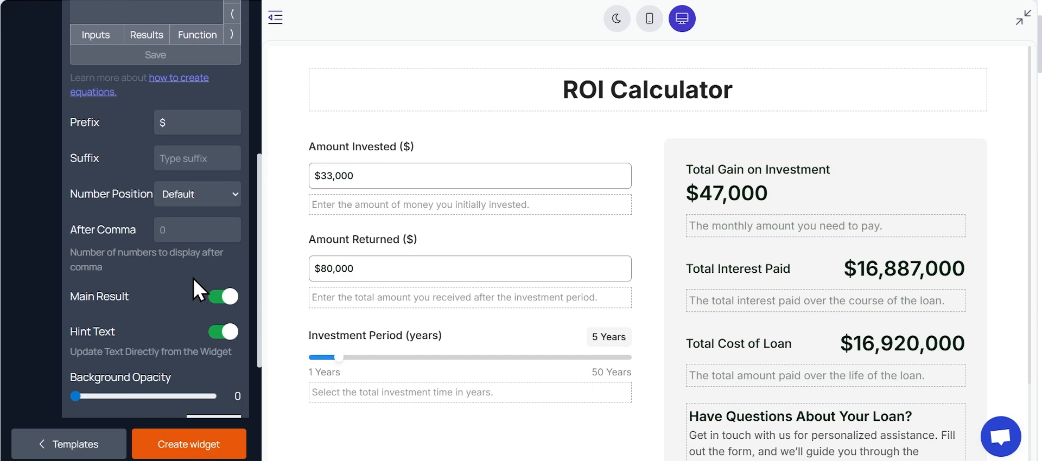
scroll(193, 278, "down", 1)
left_click(217, 264)
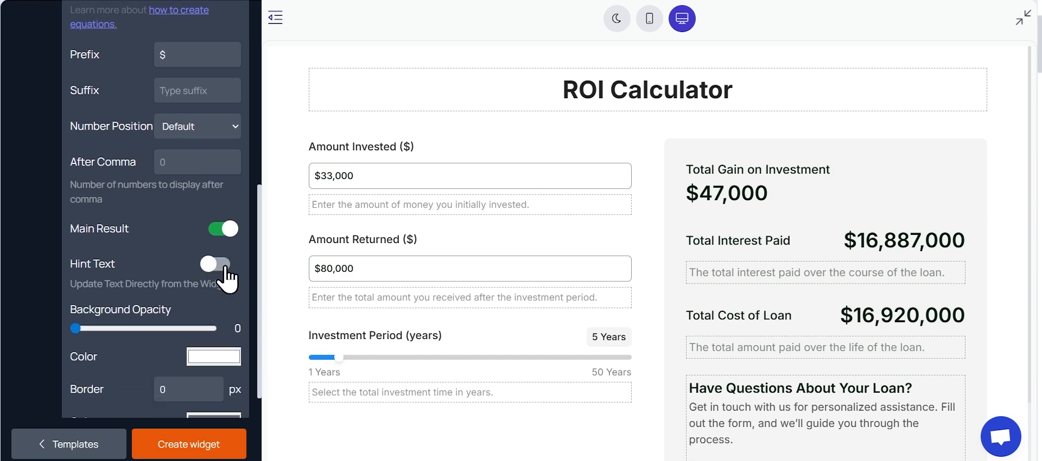
Step: Try a 0.3 background opacity, a 1 px border and the Allow Condition option on the result, and revert them
left_click_drag(99, 333, 117, 329)
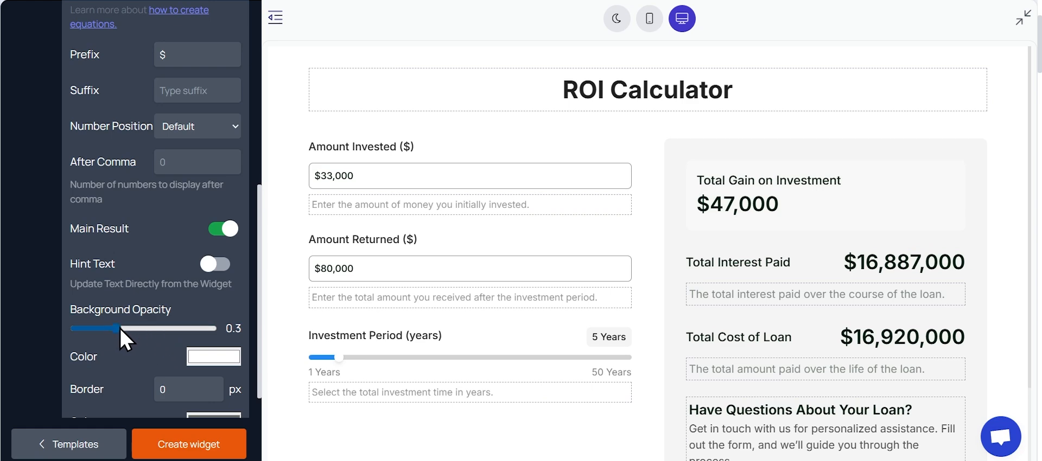
scroll(218, 319, "down", 1)
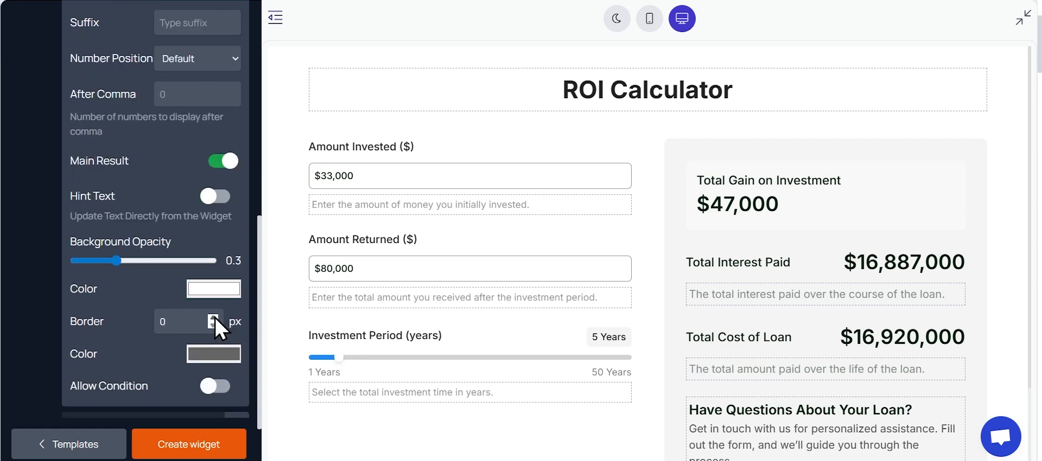
left_click(215, 318)
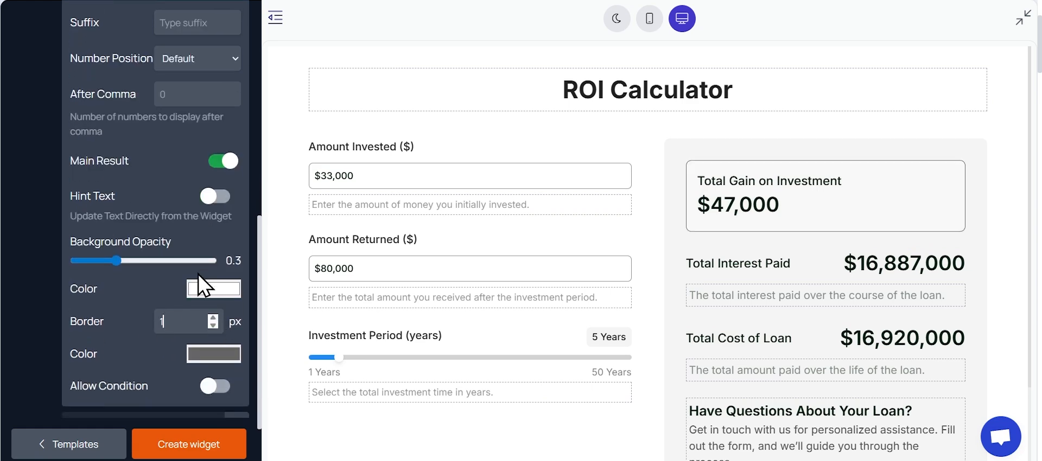
left_click_drag(120, 260, 74, 261)
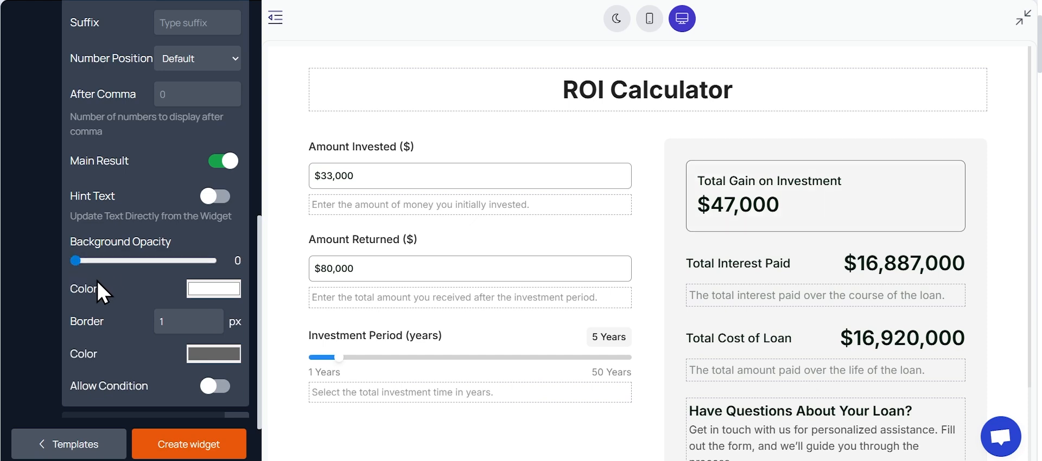
left_click(213, 326)
scroll(187, 253, "down", 1)
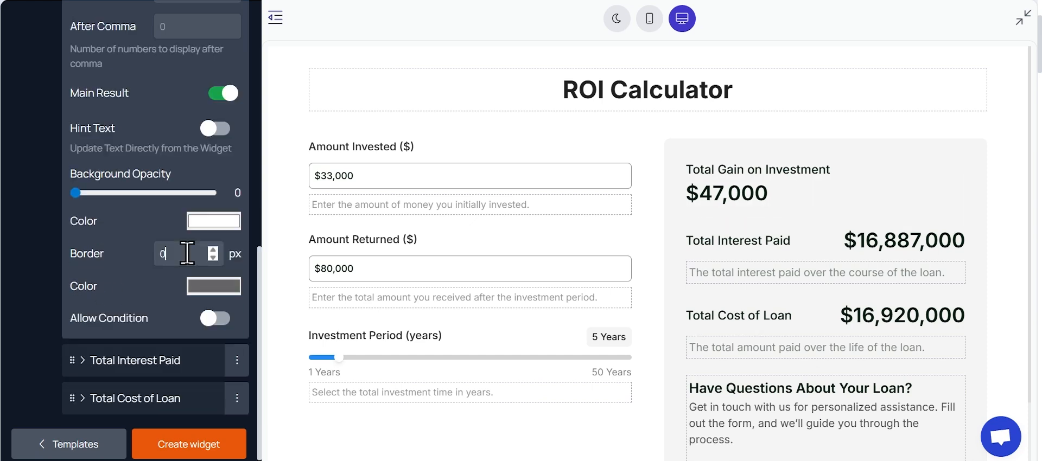
left_click(224, 320)
left_click(224, 320)
Step: Collapse the Total Gain on Investment settings and delete the Total Interest Paid and Total Cost of Loan results
scroll(210, 297, "up", 10)
left_click(160, 130)
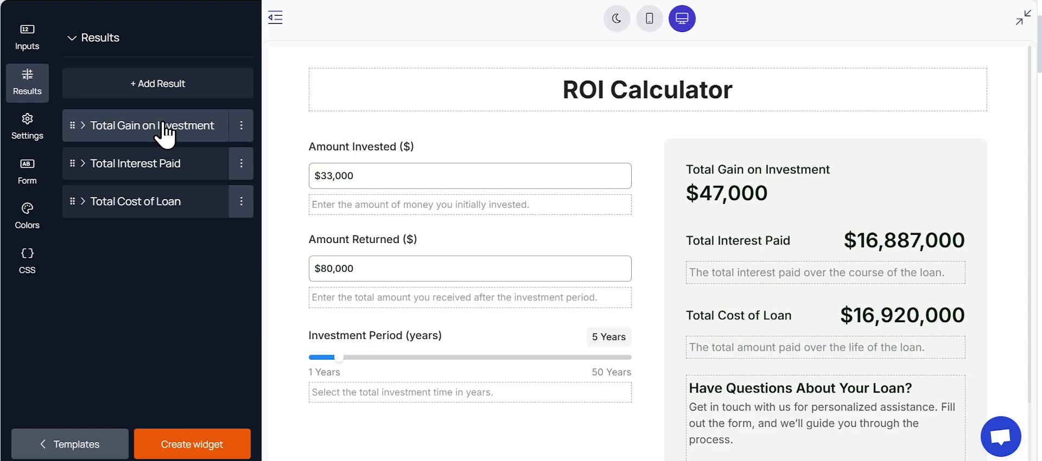
left_click(242, 164)
left_click(212, 192)
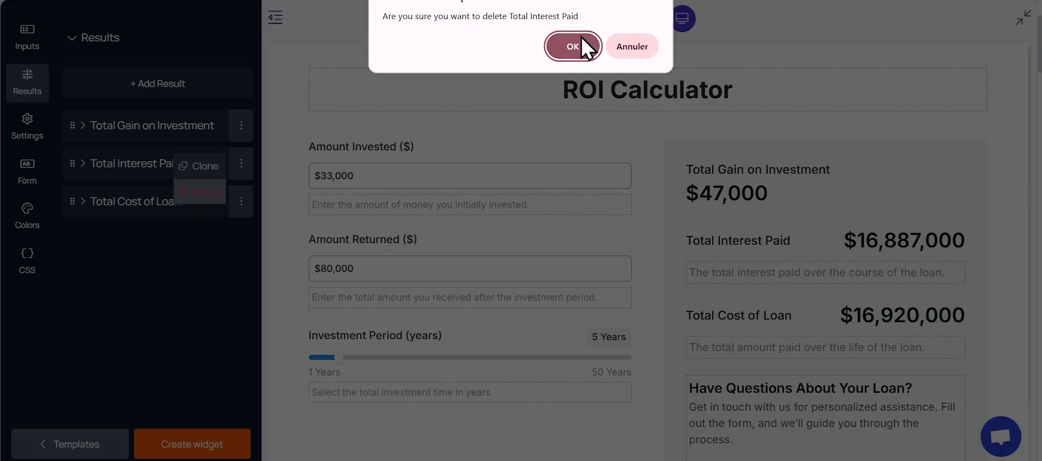
left_click(575, 43)
left_click(241, 164)
left_click(209, 192)
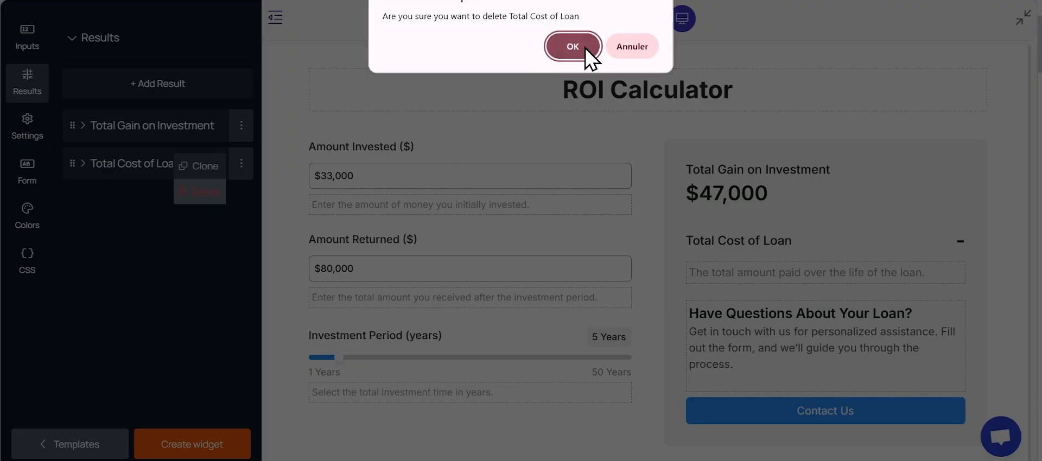
left_click(564, 45)
Step: Clone Total Gain on Investment as "Return on Investment" with the formula (Total Gain on Investment / Amount Invested ($))*100
left_click(249, 128)
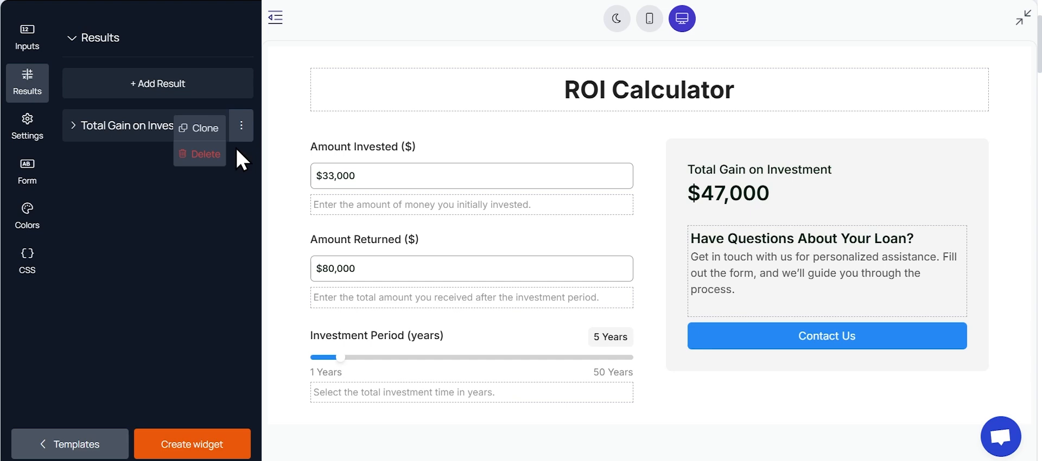
left_click(206, 130)
triple_click(155, 247)
type("Return on Investment")
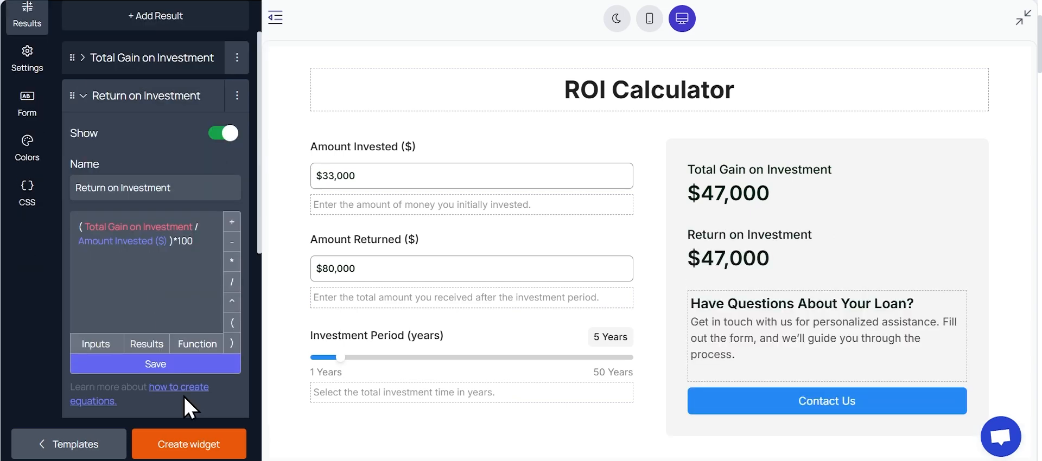
left_click(184, 363)
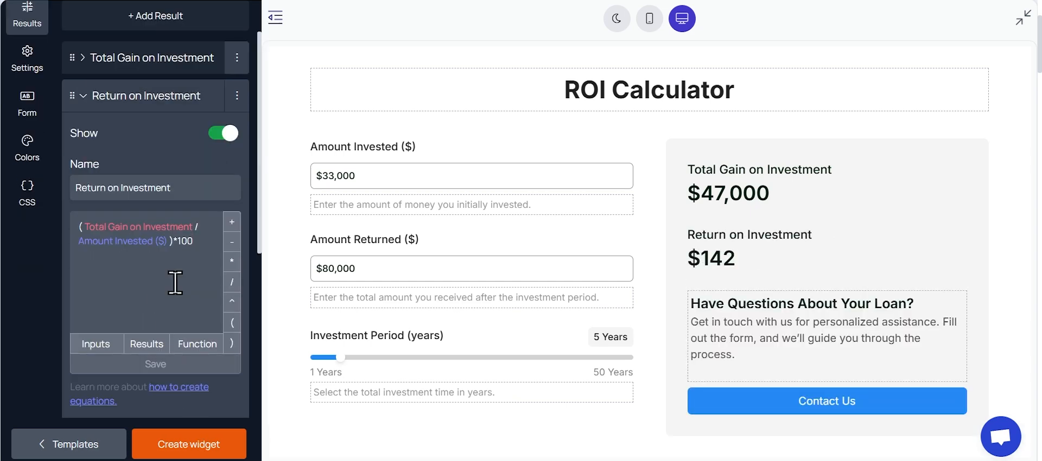
Step: Clear the Return on Investment prefix, set its suffix to % and its After Comma value to 2, and collapse its settings
scroll(175, 284, "down", 5)
key("BackSpace")
key("Tab")
type("%")
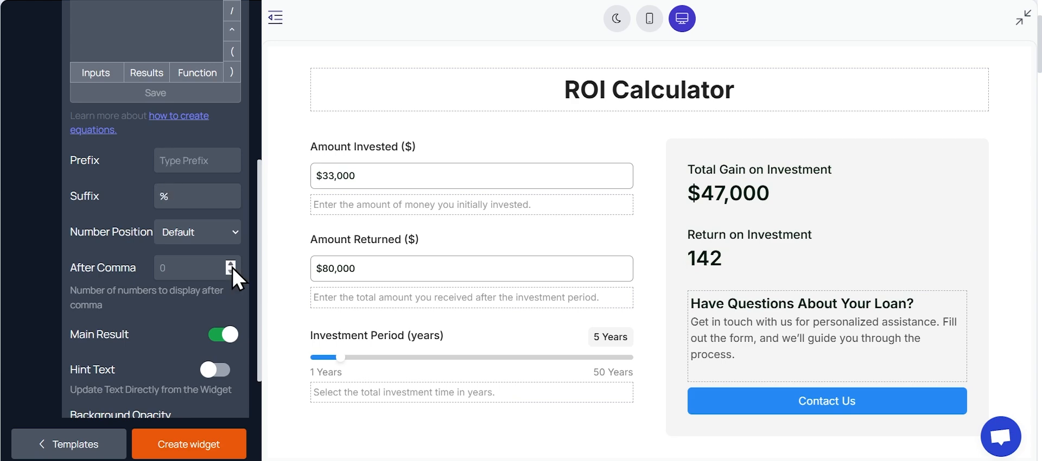
left_click(231, 265)
left_click(231, 264)
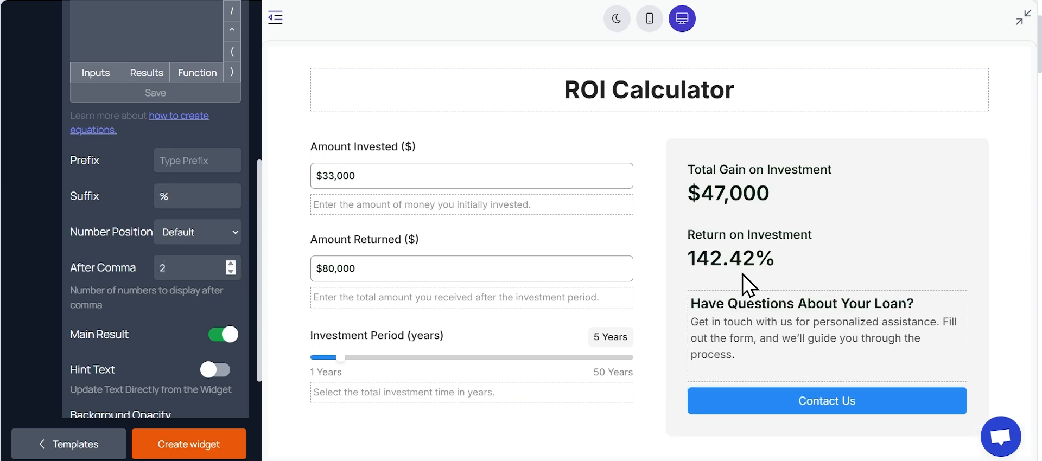
scroll(138, 284, "down", 1)
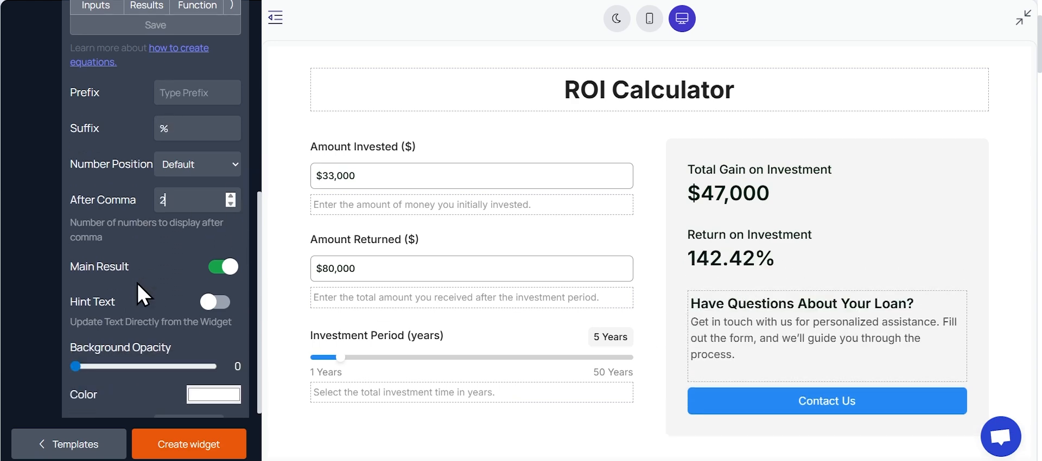
scroll(137, 283, "up", 6)
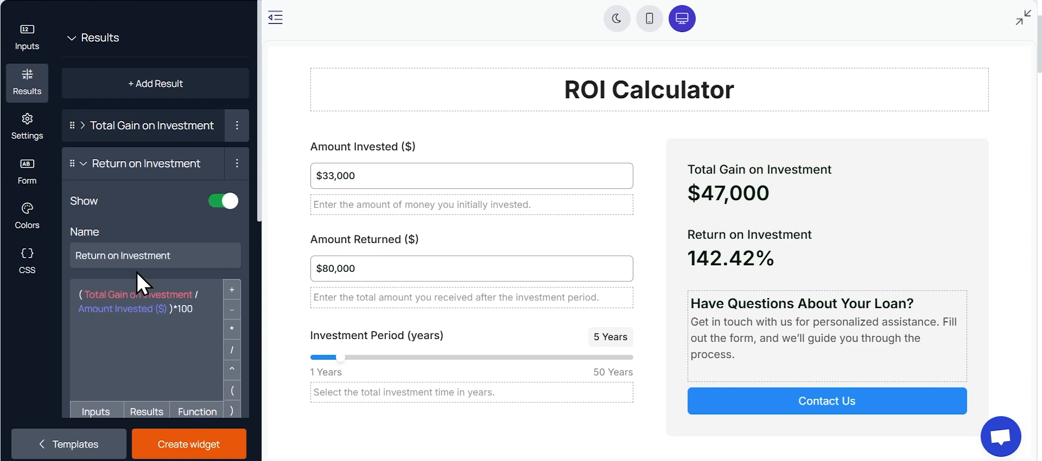
left_click(157, 170)
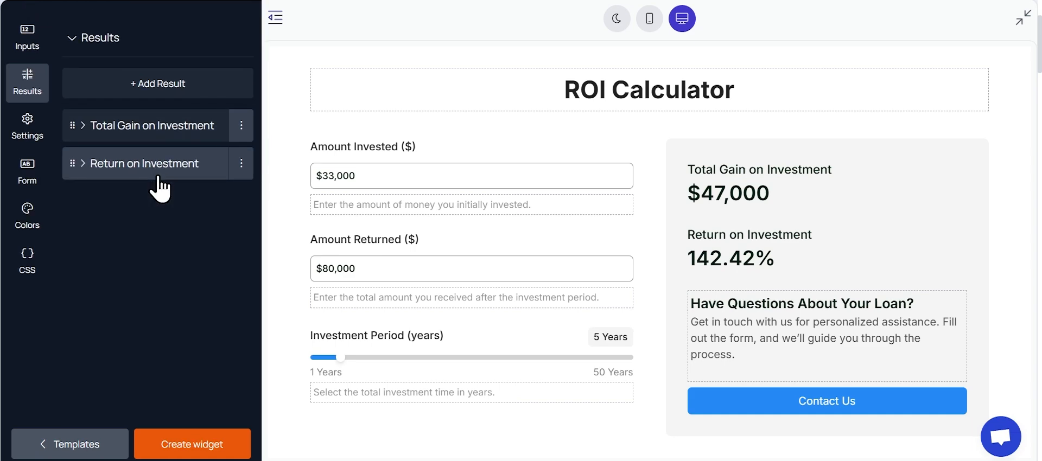
Step: Clone Return on Investment to add the results "Simple Annual ROI" and "CAGR (Compounded Annual Growth Rate)", and collapse their settings
left_click(241, 165)
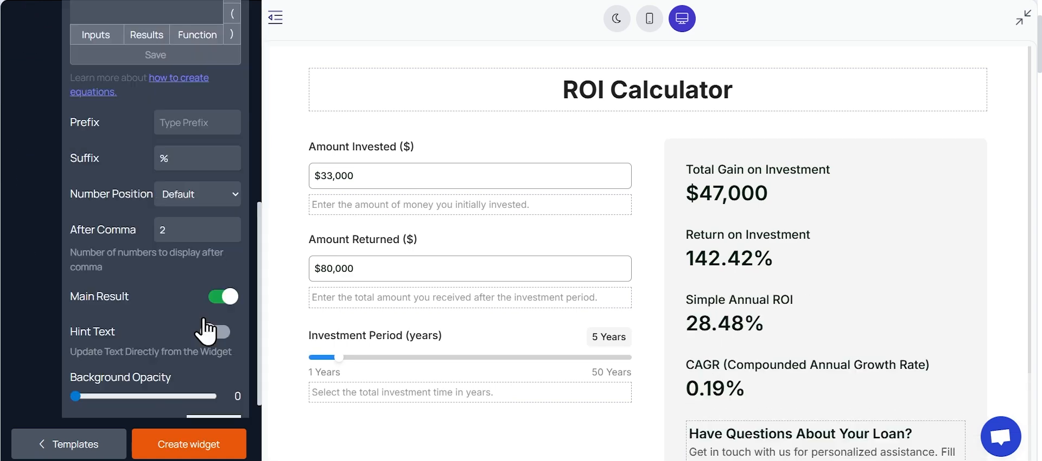
scroll(212, 326, "up", 8)
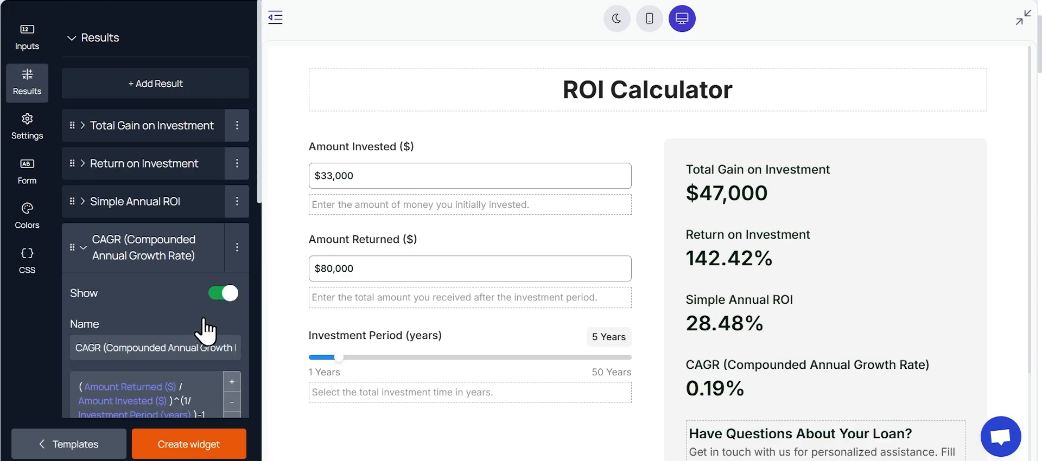
left_click(169, 242)
Step: Replace the heading above the Contact Us button with "Ready to put your investment potential into action?"
scroll(724, 247, "down", 2)
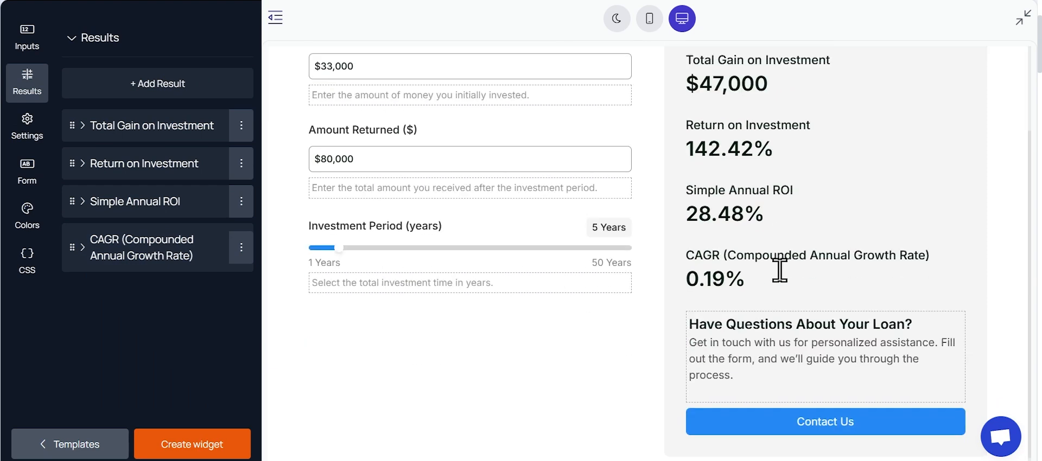
triple_click(802, 316)
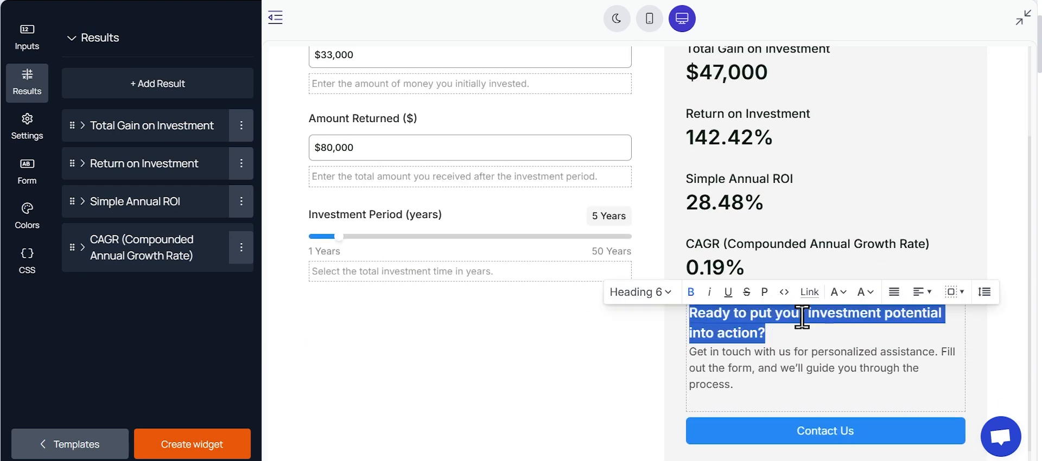
Step: Replace the text under that heading with "Fill out our quick form to explore your options and see how you can achieve even greater returns."
triple_click(730, 354)
type("Fill out our quick form to explore your options and see how you can achieve even greater returns.")
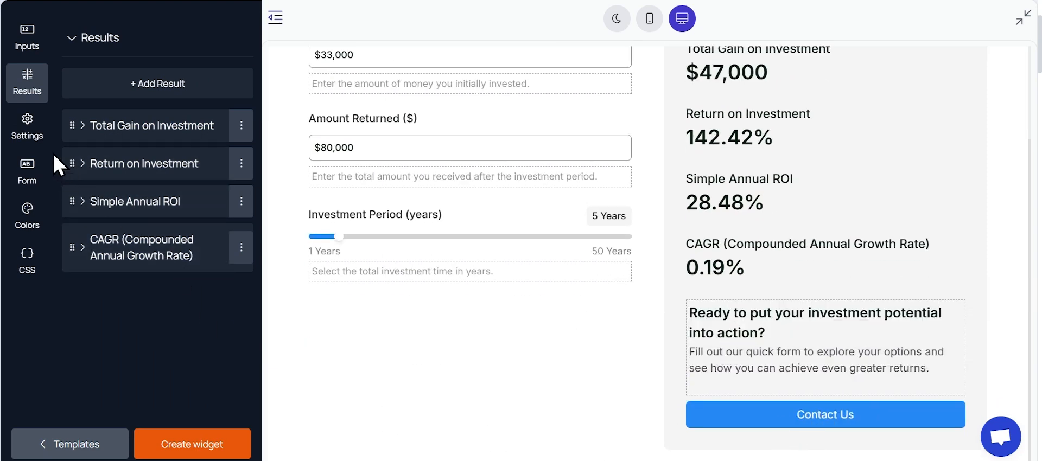
Step: Keep the CTA button shown and change its label to "Get Started"
left_click(38, 144)
left_click(123, 239)
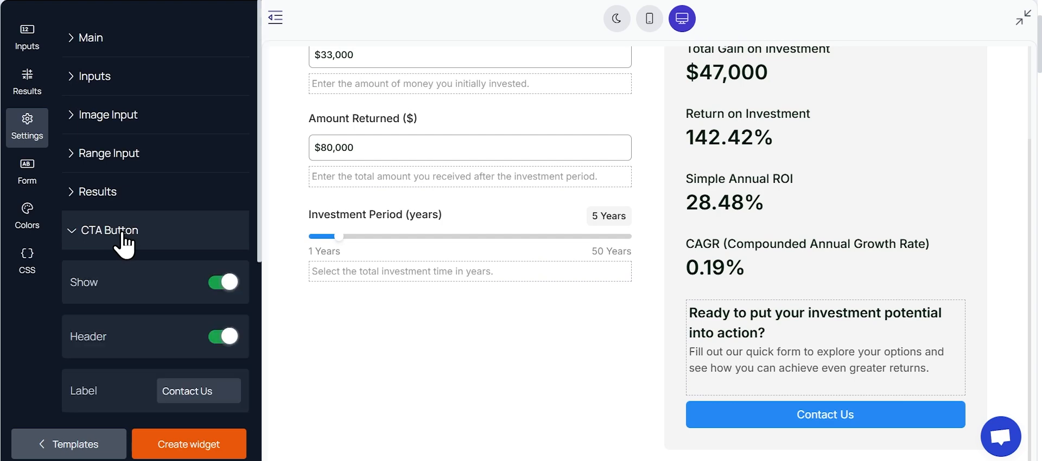
scroll(182, 228, "down", 3)
scroll(183, 218, "down", 1)
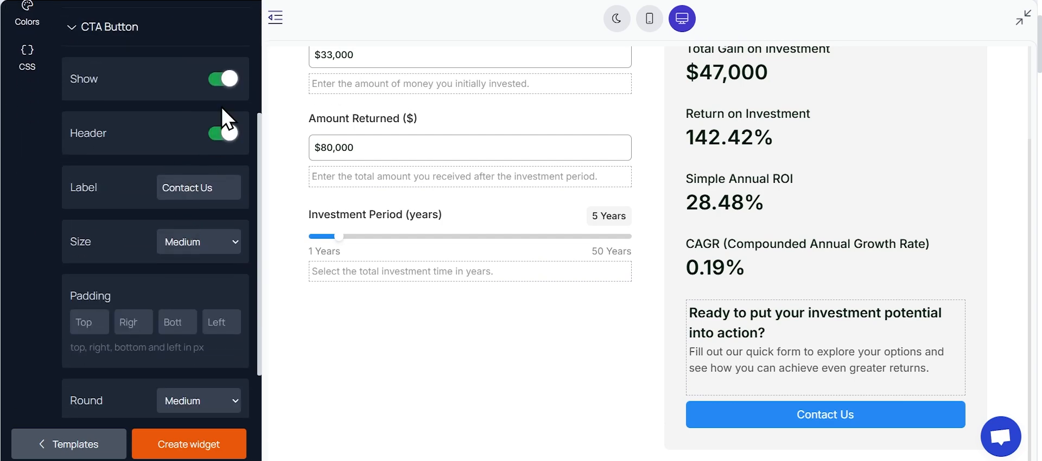
left_click(228, 81)
left_click(229, 81)
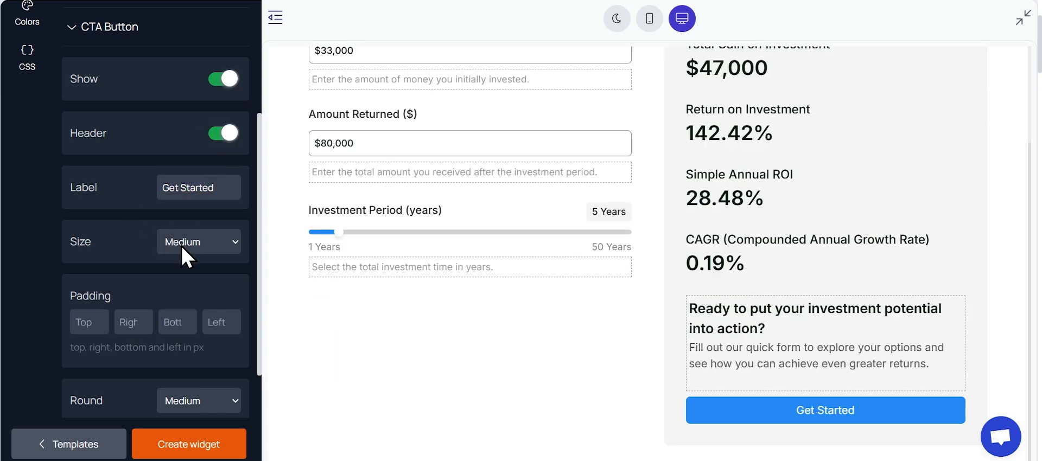
Step: Try Open Link as the CTA button's on-click action and restore Display Form
scroll(184, 248, "down", 3)
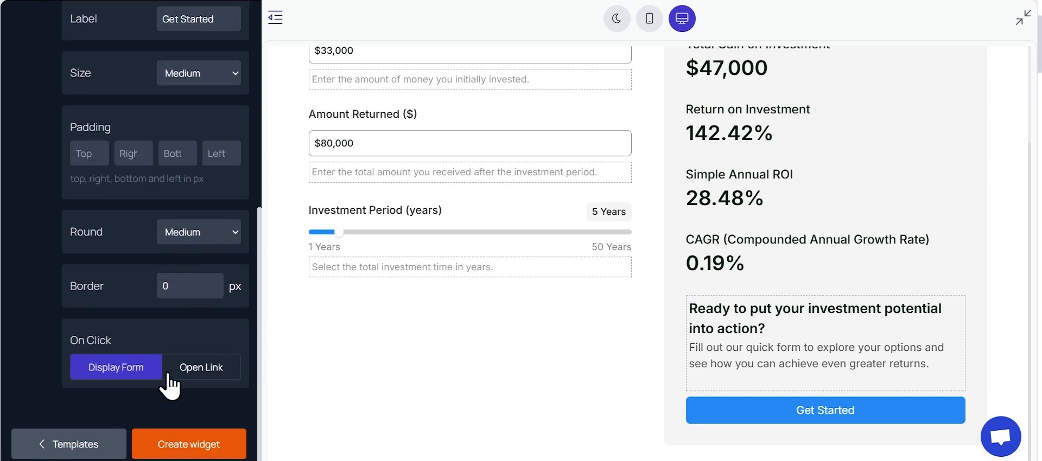
left_click(202, 369)
scroll(135, 387, "down", 1)
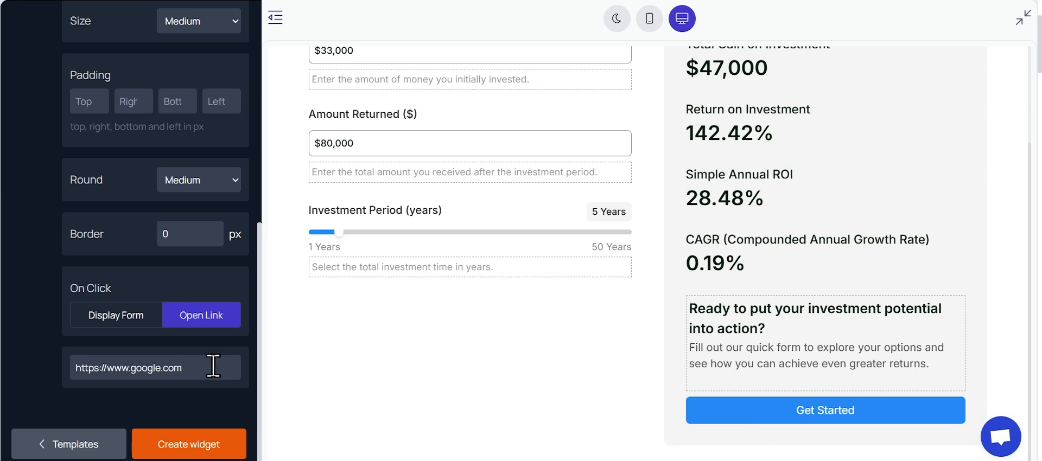
left_click(104, 313)
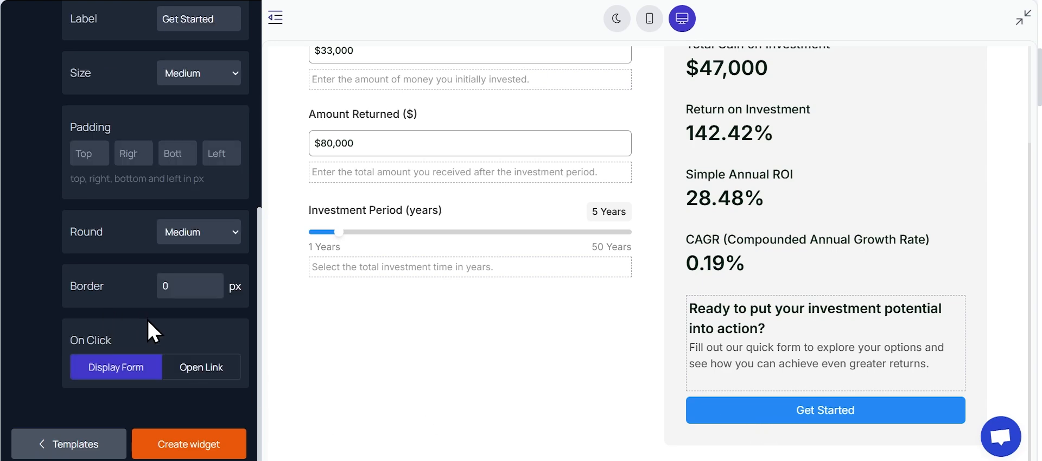
Step: Preview the form behind the Get Started button and return to the calculator
left_click(793, 411)
scroll(112, 244, "up", 7)
left_click(343, 54)
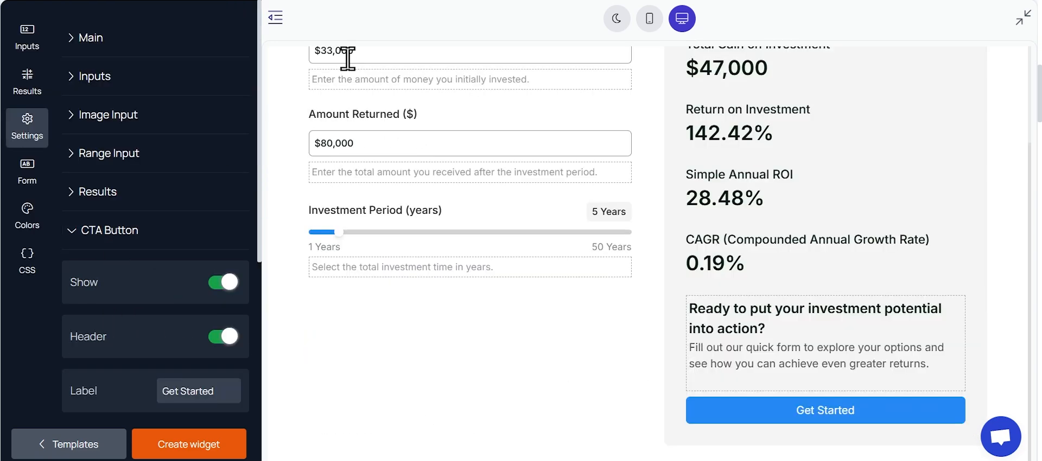
Step: Open the Name field's settings among the form's inputs
left_click(28, 173)
left_click(109, 167)
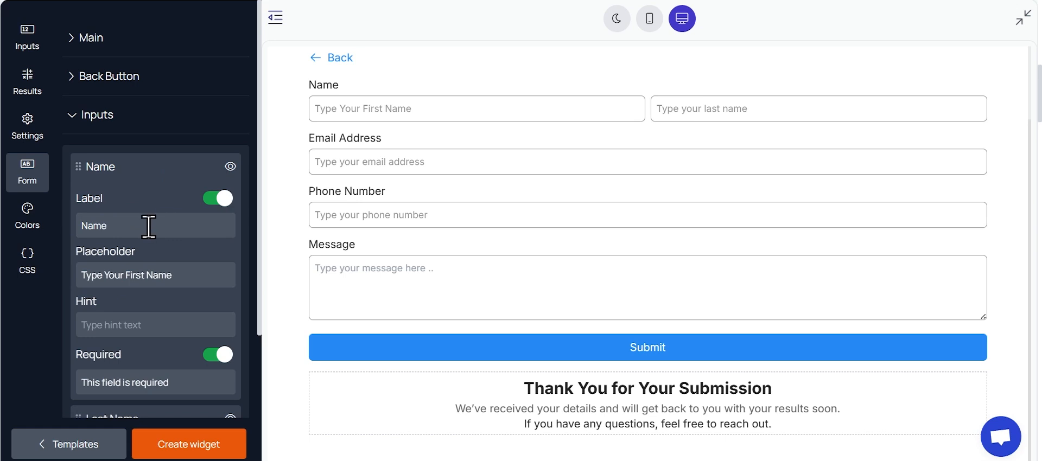
Step: Review the Name field's label, hint and required options and close the form's input settings
left_click(144, 226)
scroll(213, 363, "down", 1)
left_click(214, 288)
left_click(214, 287)
left_click(113, 315)
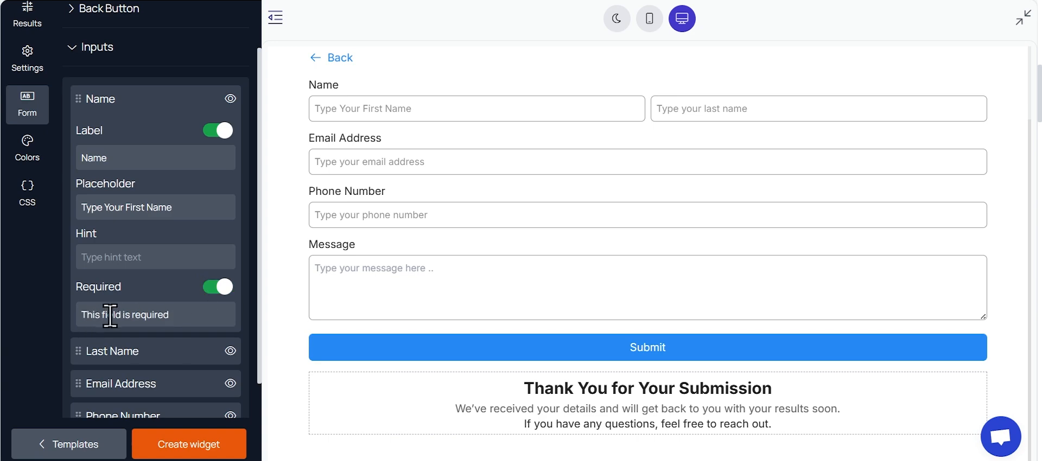
scroll(184, 217, "up", 1)
left_click(143, 115)
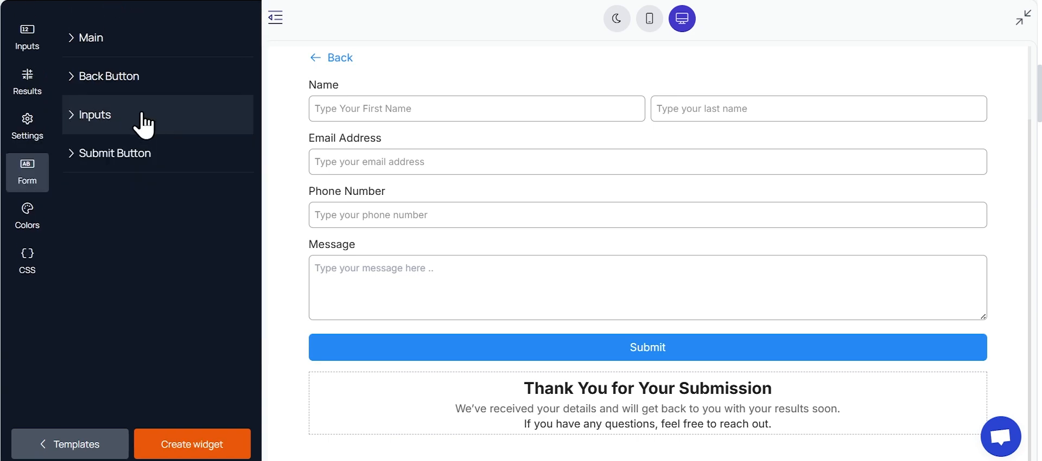
Step: Try Redirect URL as the Submit button's after-submit action and restore Thank You Message
left_click(162, 154)
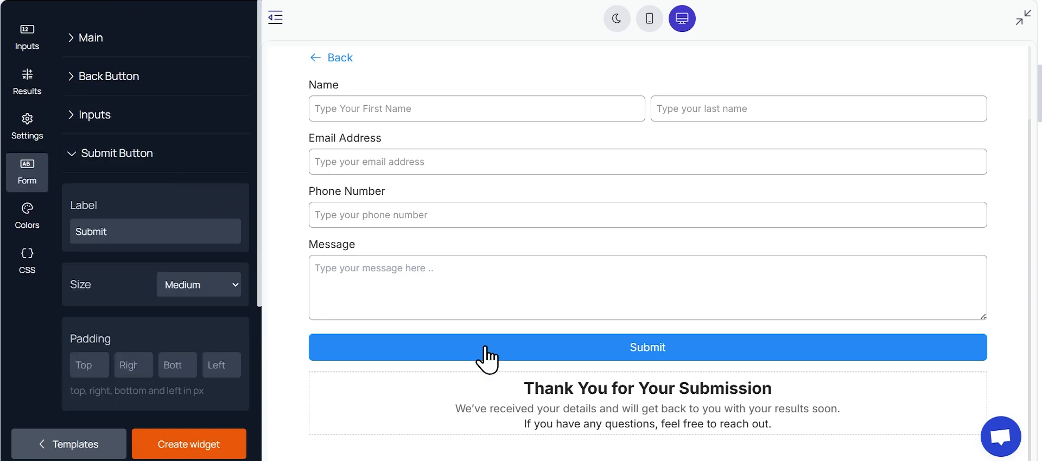
scroll(129, 247, "down", 4)
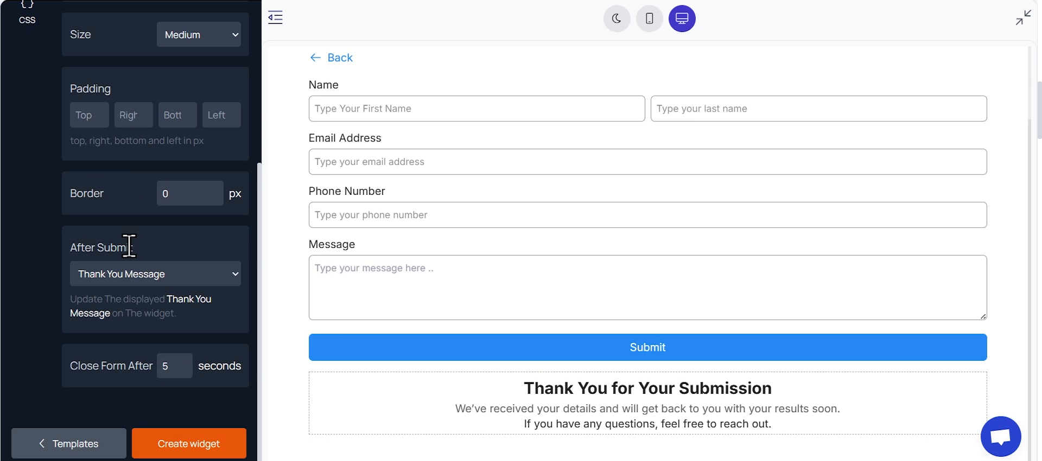
left_click(188, 268)
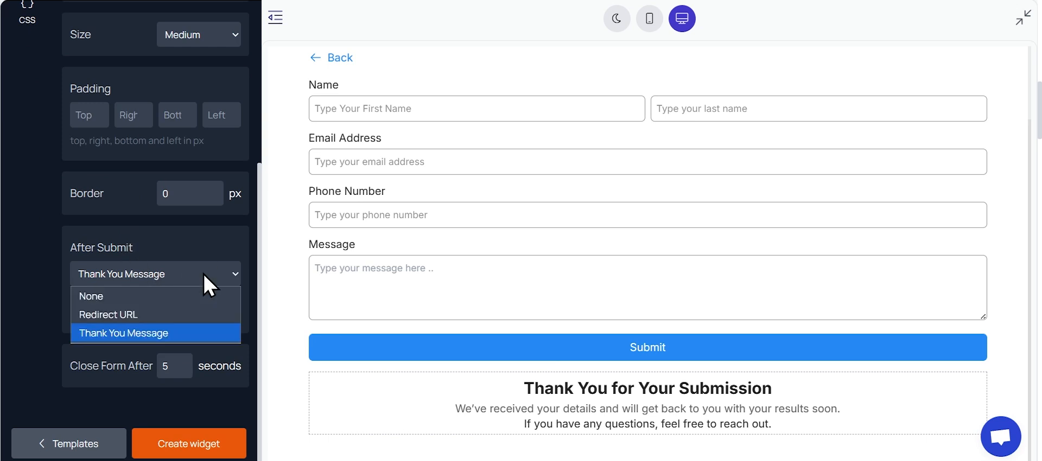
left_click(175, 316)
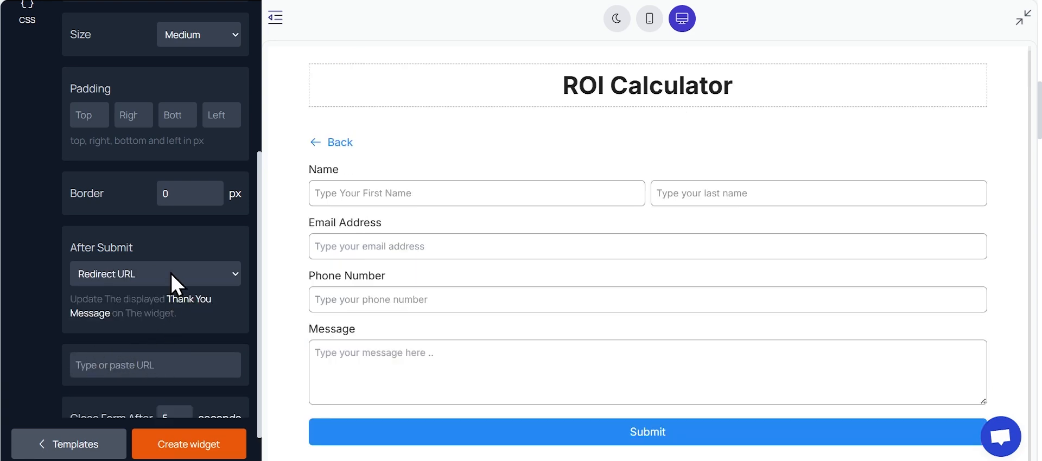
left_click(172, 272)
left_click(164, 331)
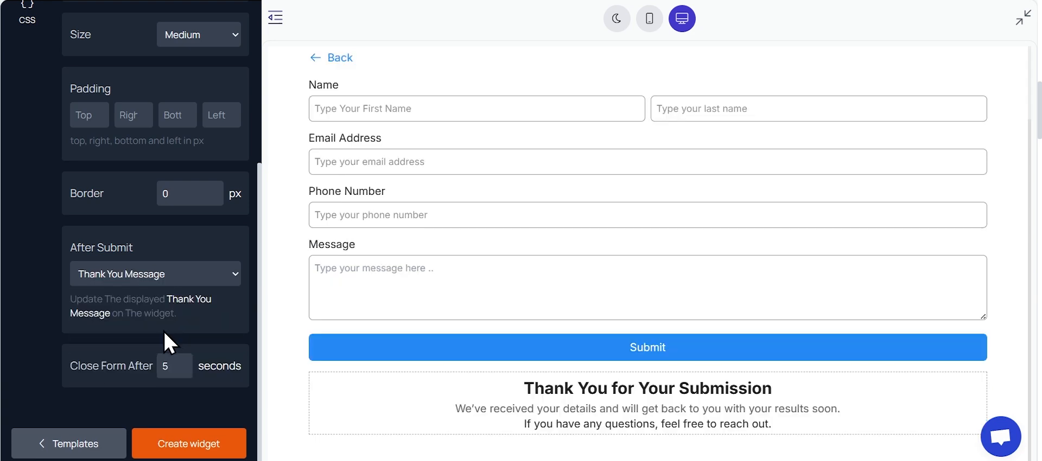
Step: Replace the thank-you text with "Thank You for Reaching Out" and a note promising a reply within the next 1–2 business days
triple_click(562, 386)
type("Thank You for Reaching Out")
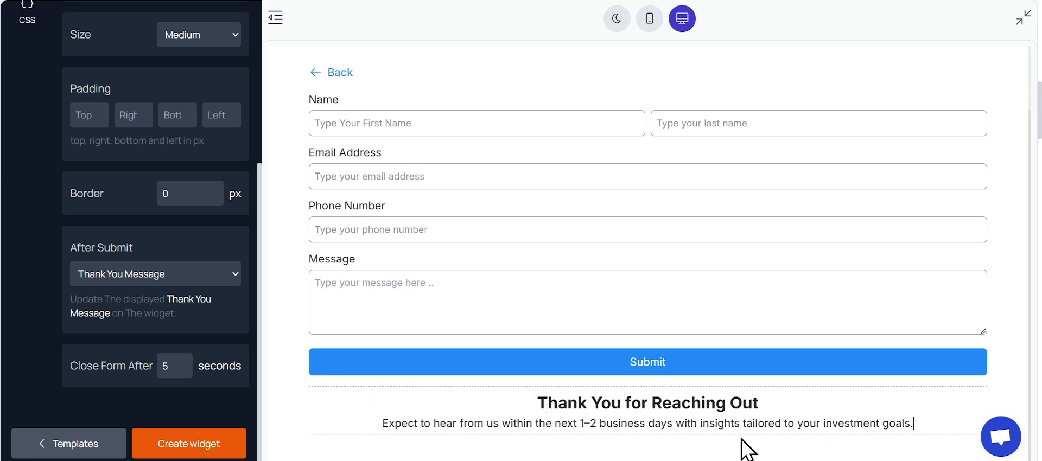
left_click(445, 402)
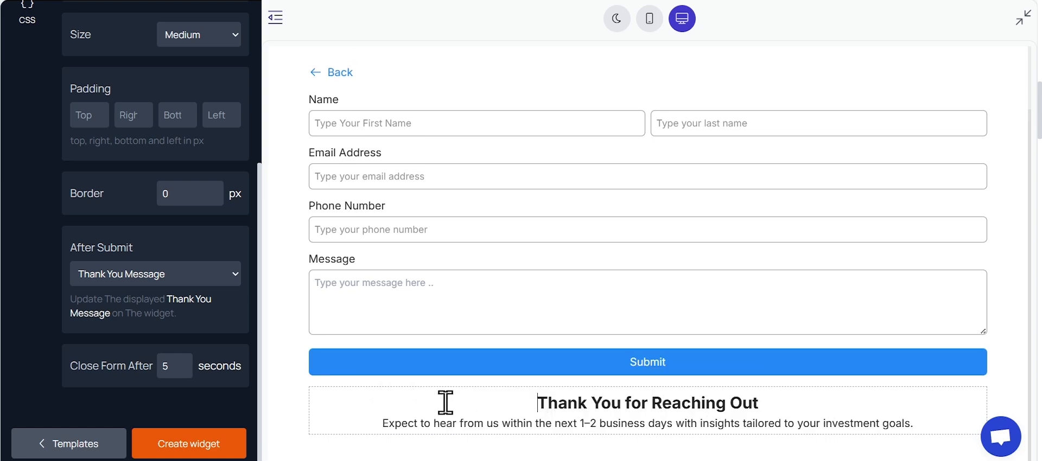
Step: Return from the form to the calculator and set the widget's main background to Transparent
scroll(202, 393, "up", 5)
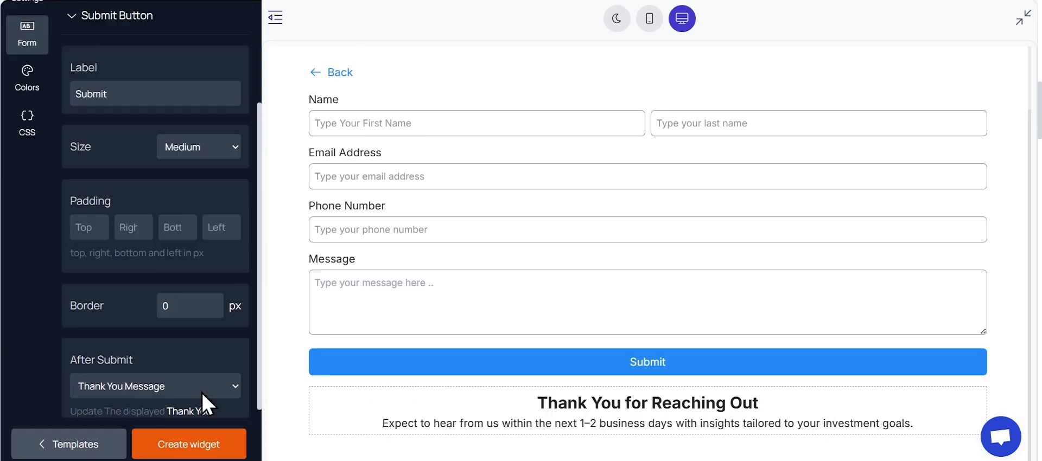
left_click(30, 220)
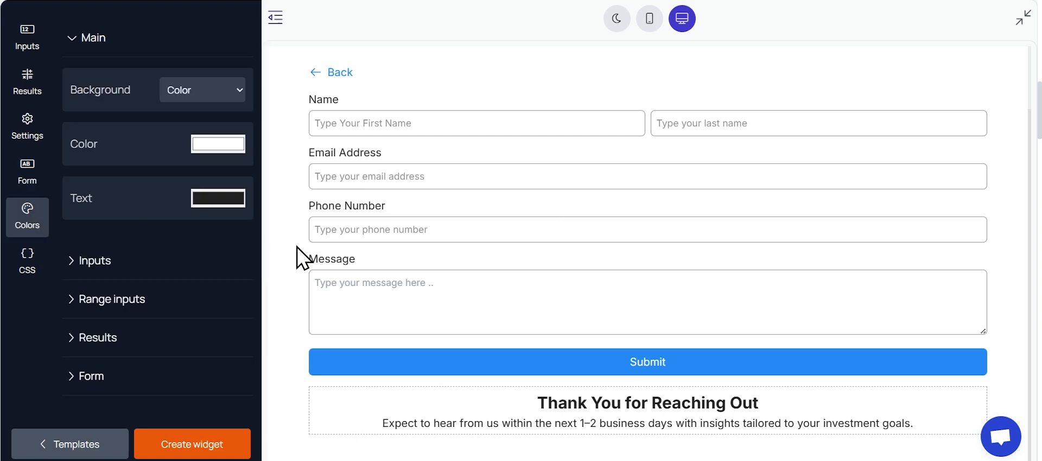
scroll(401, 187, "up", 2)
left_click(195, 94)
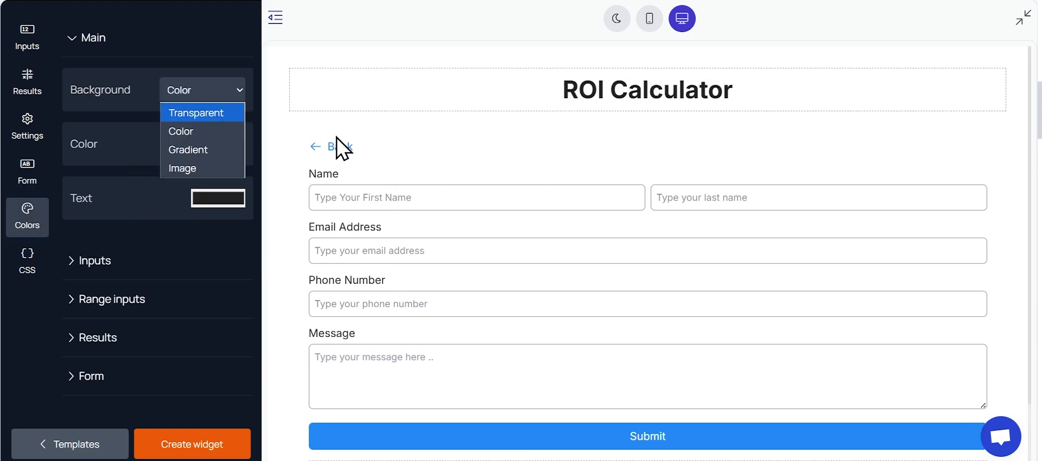
left_click(337, 142)
left_click(338, 146)
left_click(194, 92)
left_click(202, 114)
Step: Set the inputs' theme color to RGB 26, 92, 224
left_click(185, 209)
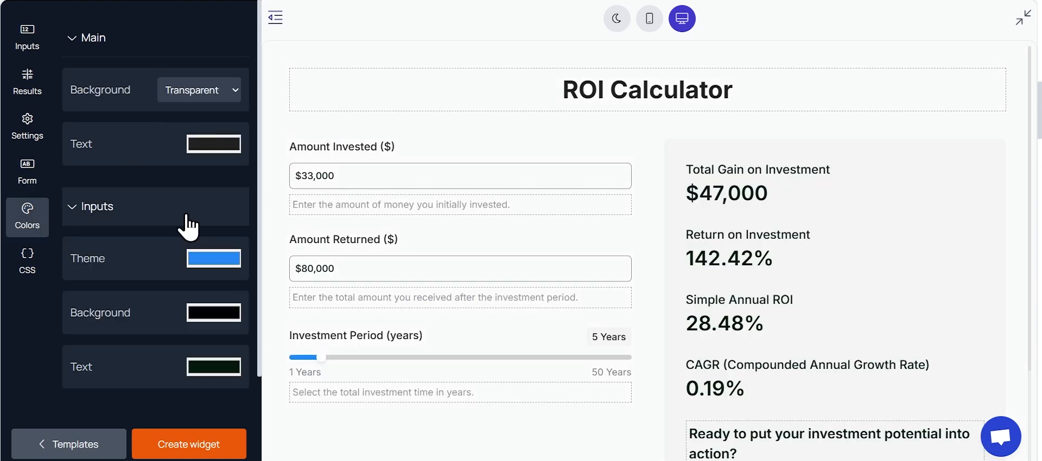
scroll(216, 187, "down", 3)
left_click(214, 145)
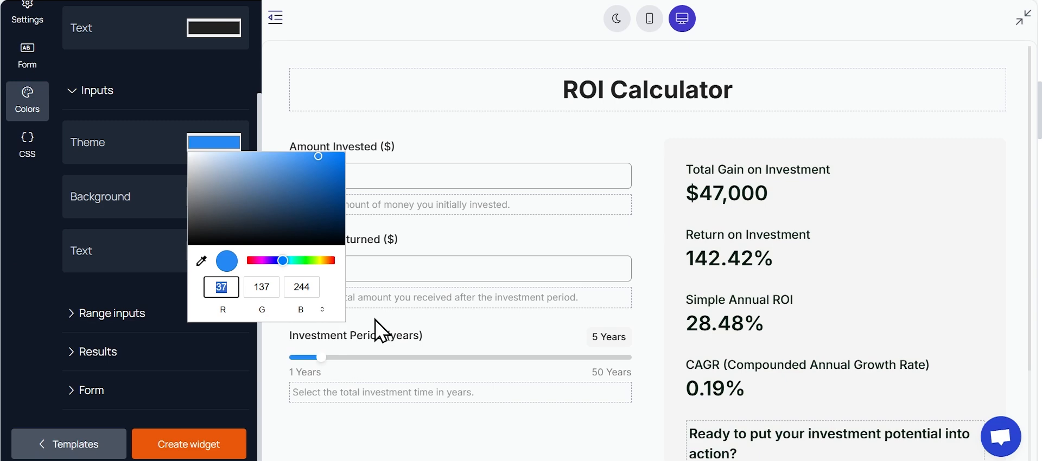
type("26")
key("Tab")
type("92")
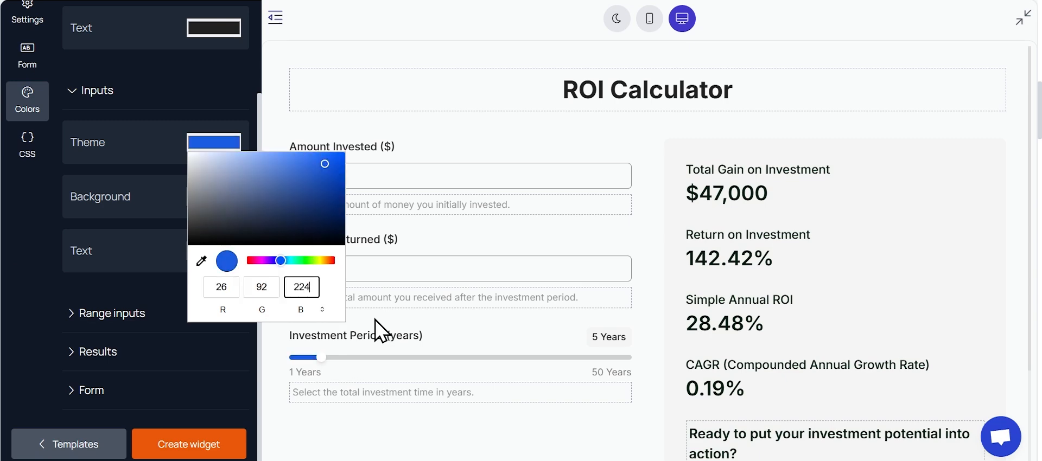
left_click(375, 320)
Step: Set the range input's thumb color to RGB 26, 92, 224
scroll(347, 304, "down", 1)
left_click(188, 313)
scroll(194, 287, "down", 5)
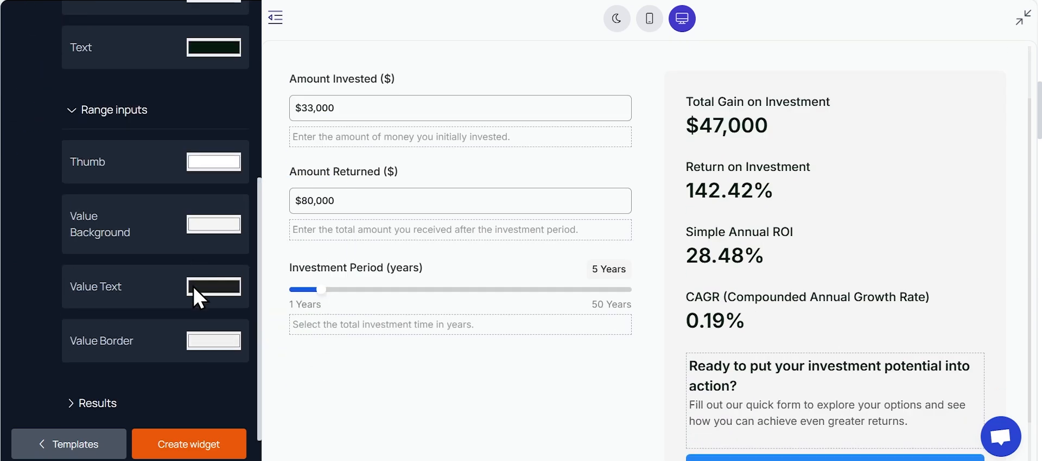
left_click(198, 110)
double_click(233, 256)
type("26")
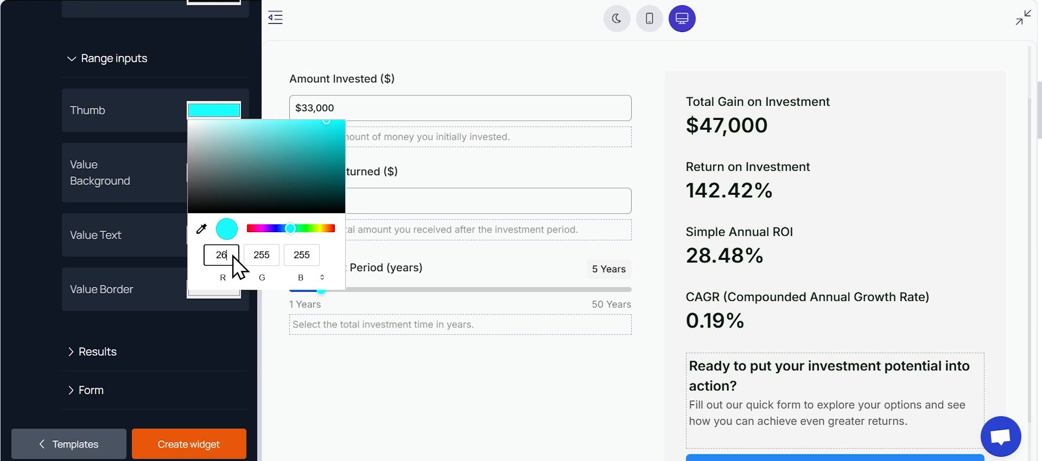
key("Tab")
type("92")
key("Tab")
type("224")
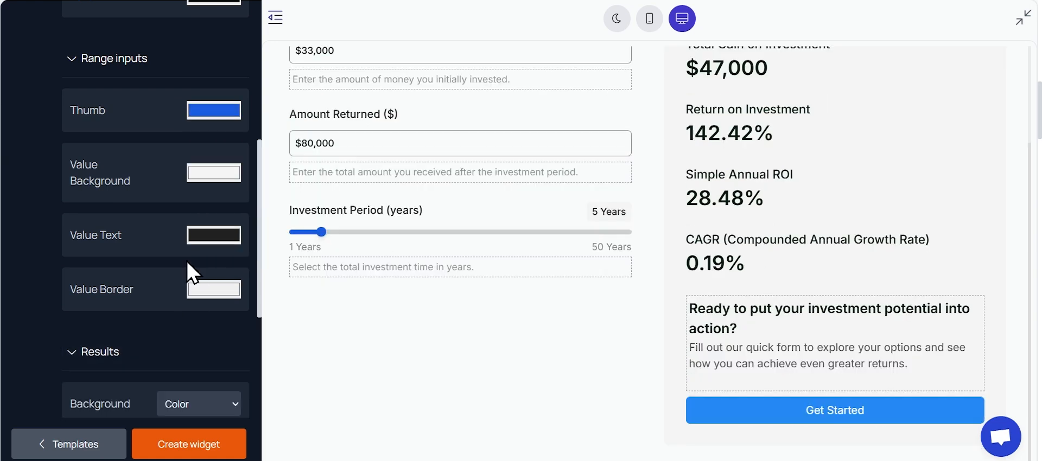
Step: Set the results area's background color to white, RGB 255, 255, 255
scroll(250, 266, "down", 6)
left_click(205, 119)
left_click_drag(190, 138, 183, 118)
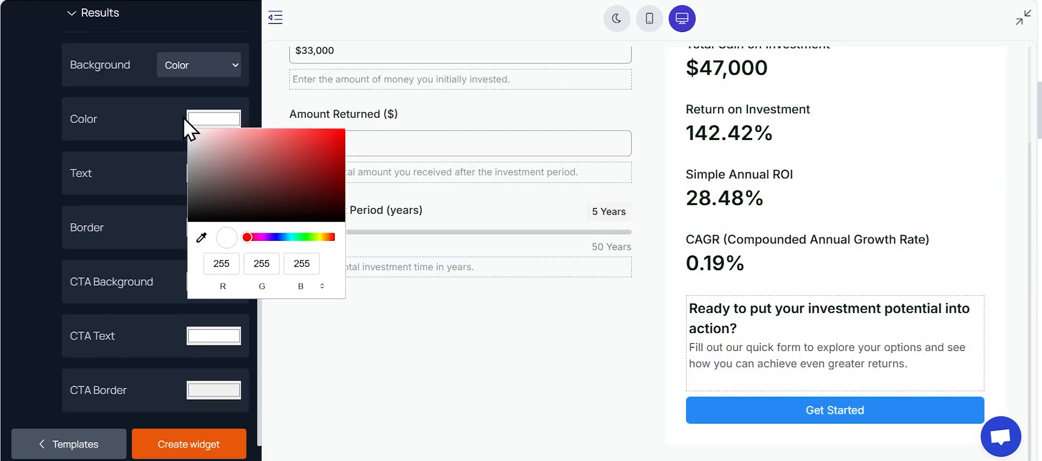
left_click(174, 262)
Step: Set the CTA background in the results colors to RGB 26, 92, 224
left_click(221, 279)
double_click(222, 426)
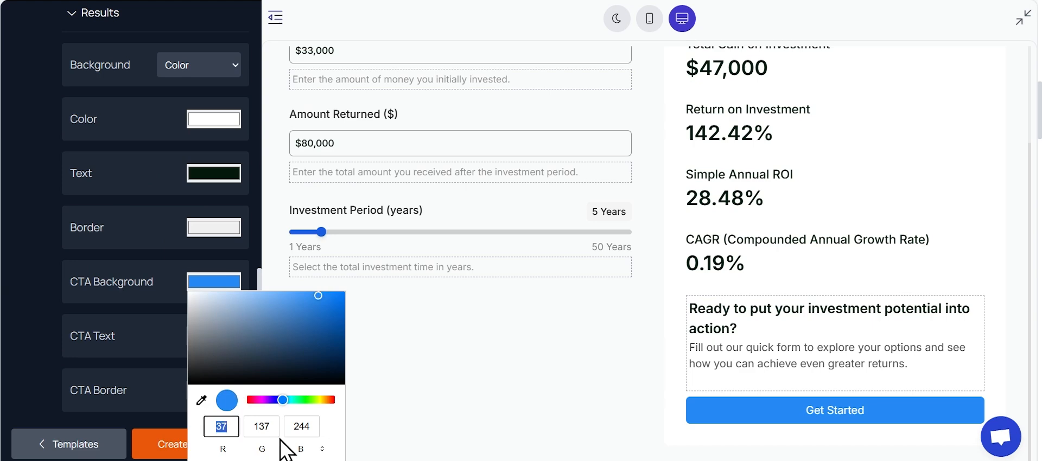
type("26")
key("Tab")
type("92")
key("Tab")
type("224")
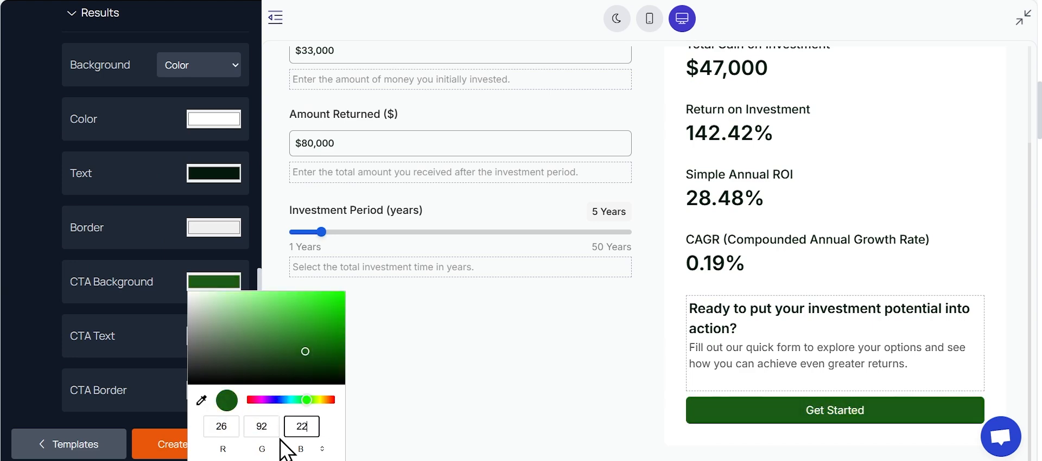
left_click(158, 308)
Step: Display the contact form and set its back button color to RGB 26, 92, 224
scroll(158, 308, "down", 2)
left_click(101, 395)
scroll(165, 256, "down", 3)
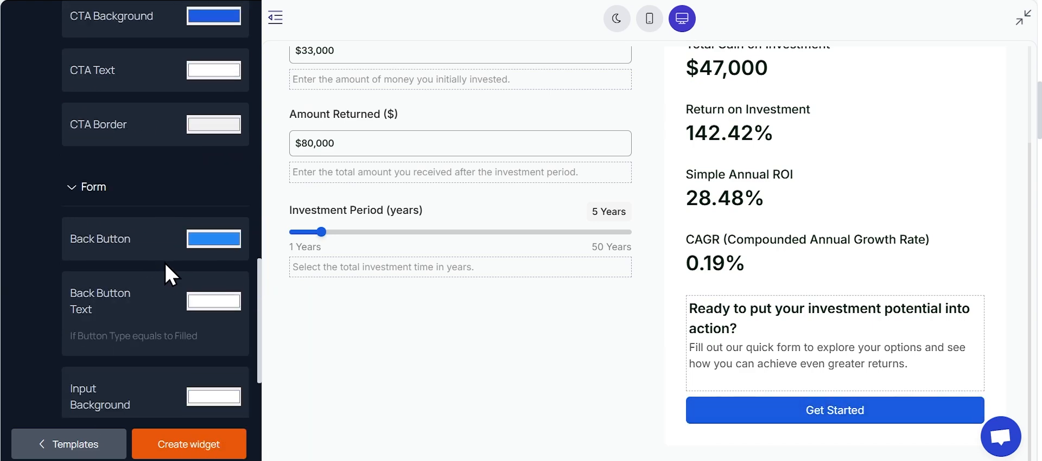
left_click(754, 408)
left_click(197, 244)
double_click(219, 388)
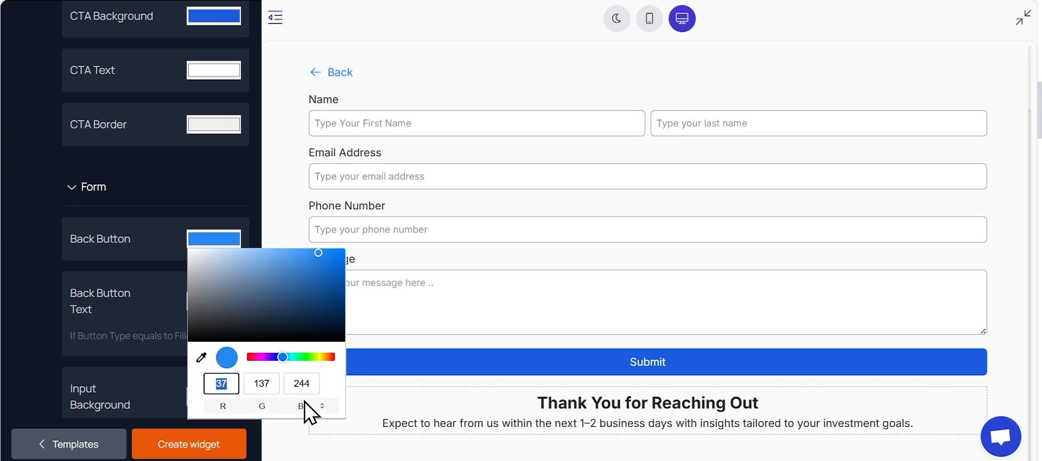
type("26")
key("Tab")
type("92")
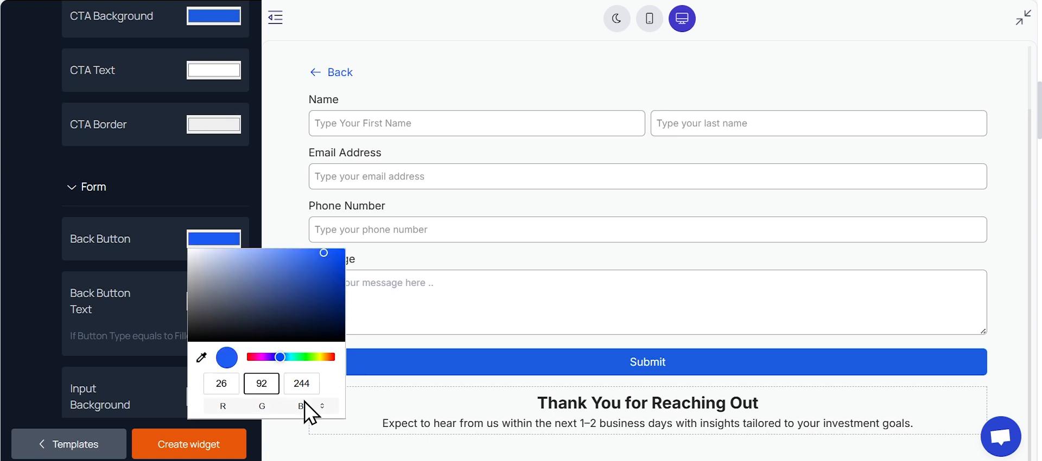
key("Tab")
type("224")
left_click(185, 337)
Step: Look through the remaining form colors and the widget's custom CSS classes
scroll(191, 338, "down", 4)
scroll(191, 338, "down", 5)
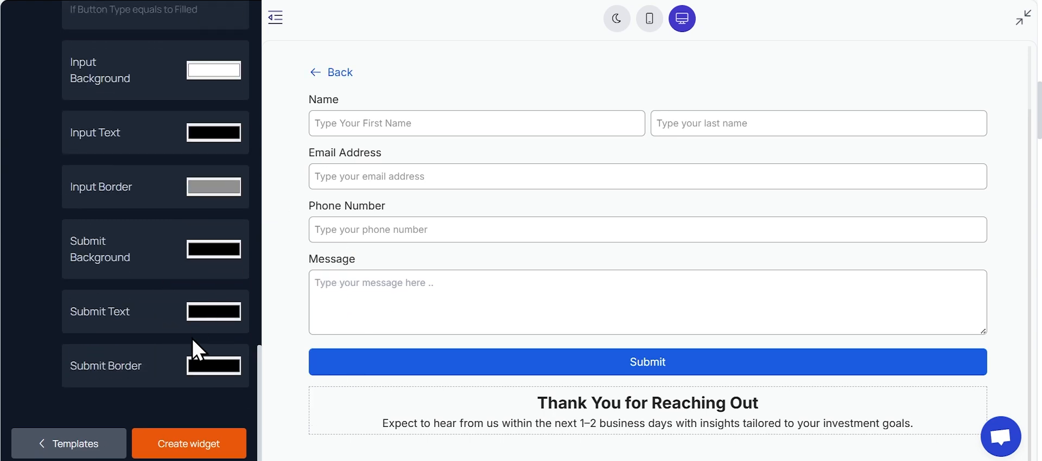
scroll(191, 339, "up", 15)
left_click(22, 269)
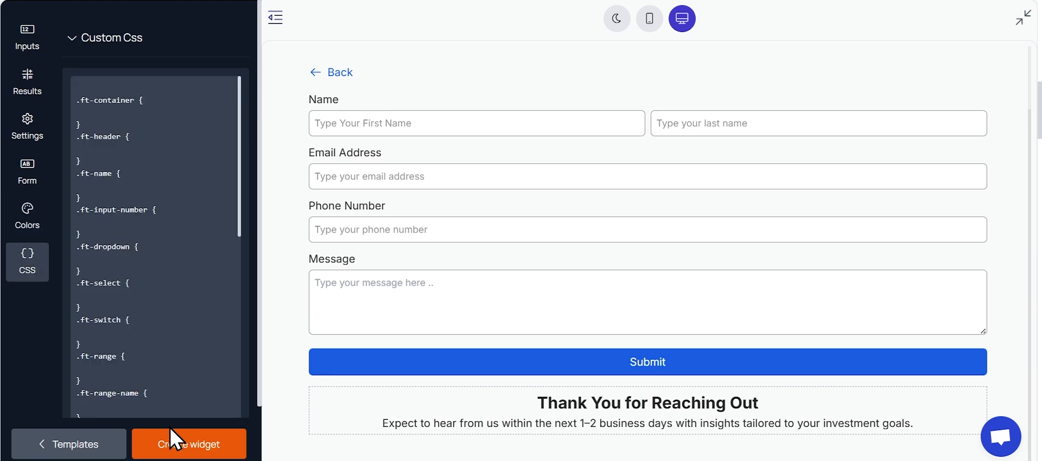
scroll(177, 358, "down", 3)
scroll(177, 358, "down", 2)
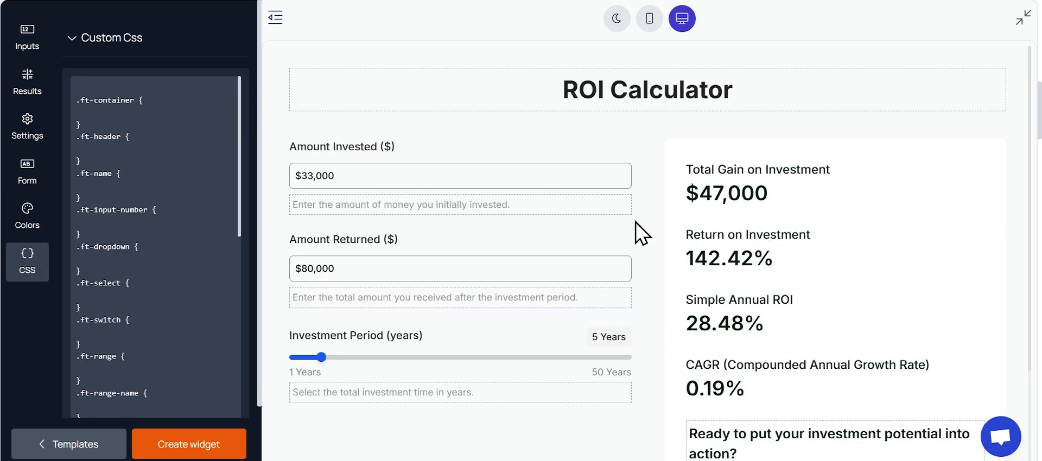
scroll(638, 230, "down", 2)
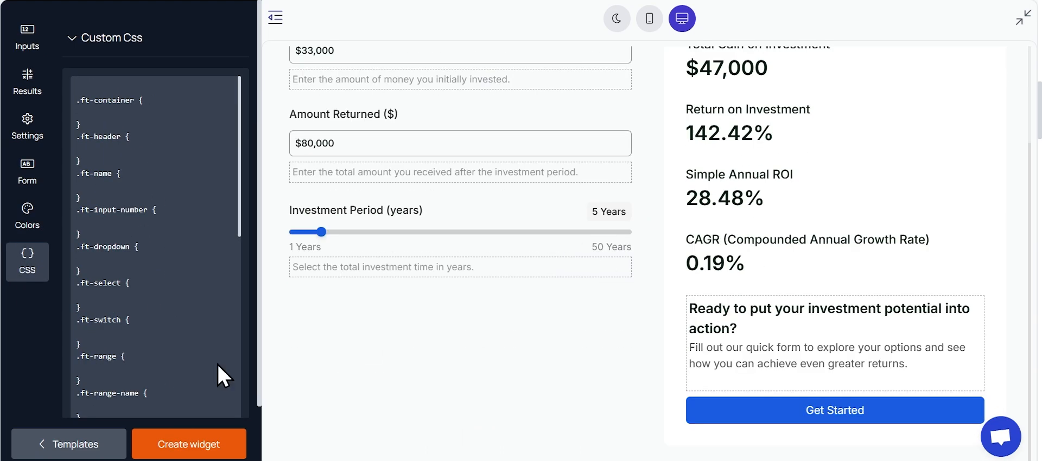
Step: Create the customized widget and copy its embed code
left_click(199, 448)
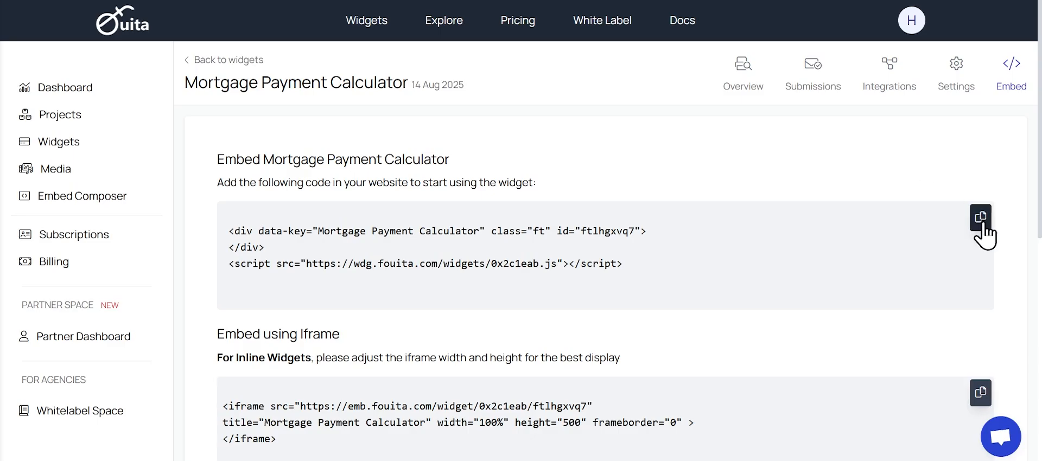
left_click(982, 225)
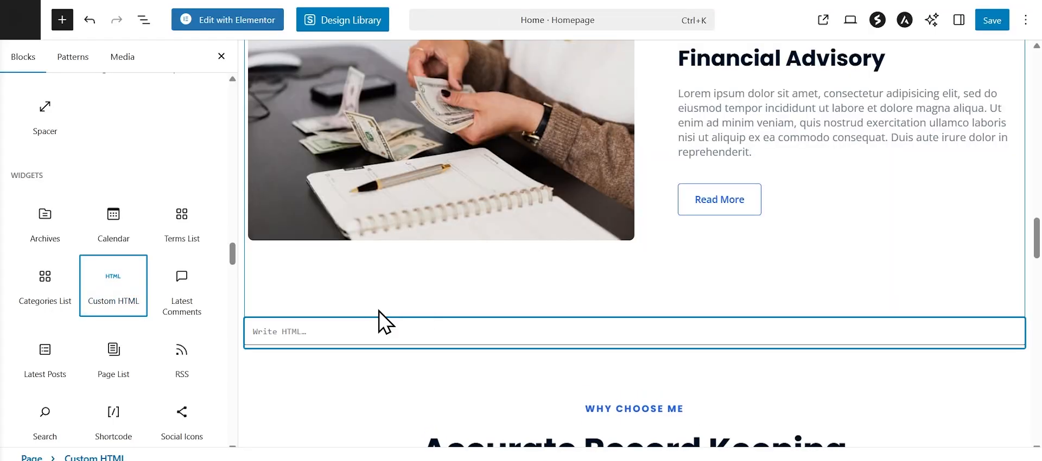
Step: Paste the widget's embed code into the homepage's Custom HTML block below the Financial Advisory section in WordPress and save the page
left_click(339, 333)
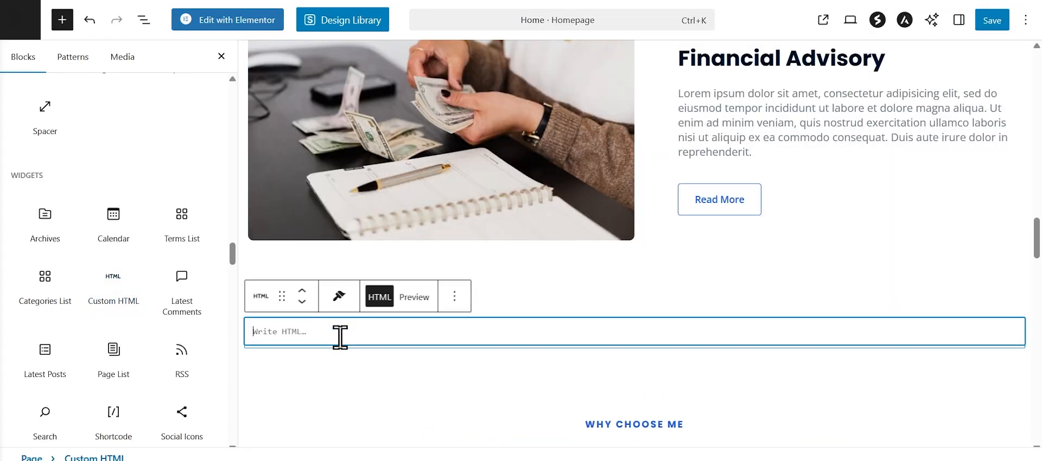
key("ctrl+v")
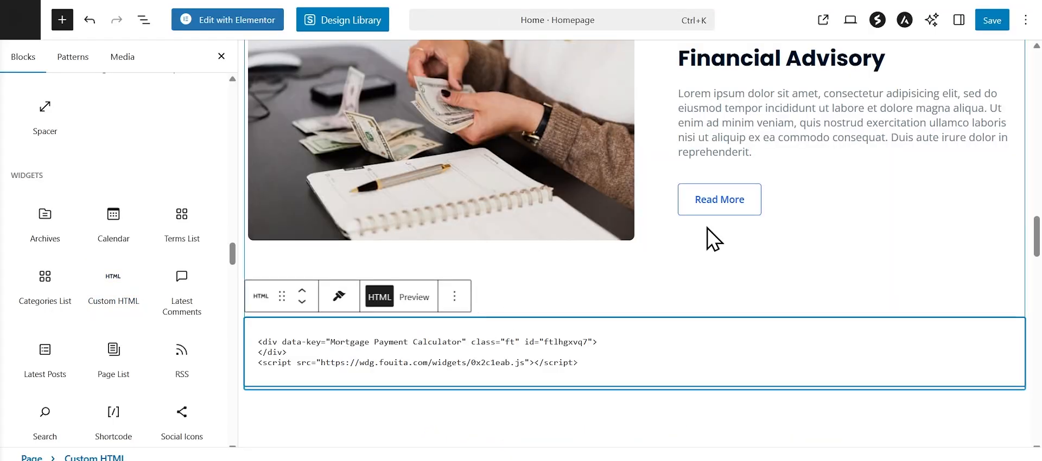
left_click(992, 21)
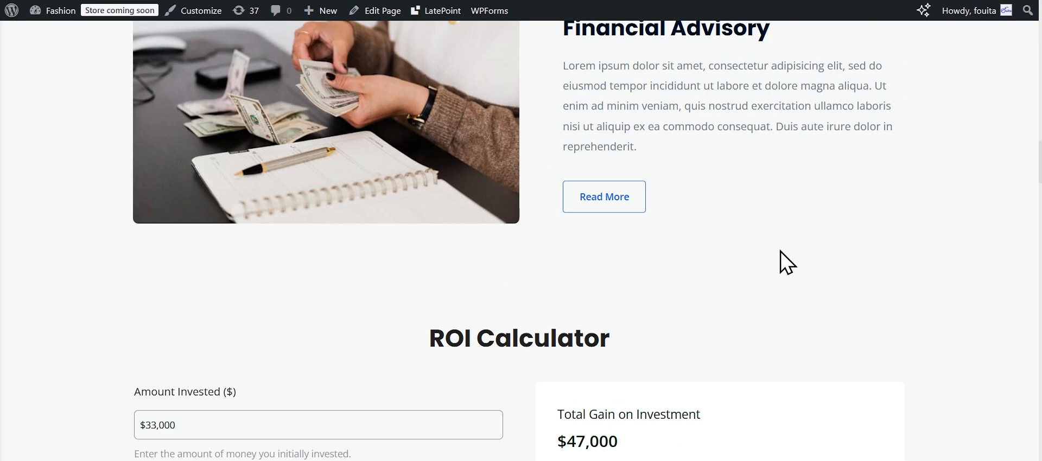
Step: Set the Amount Invested in the live ROI calculator on the homepage to $20,000
scroll(781, 252, "down", 7)
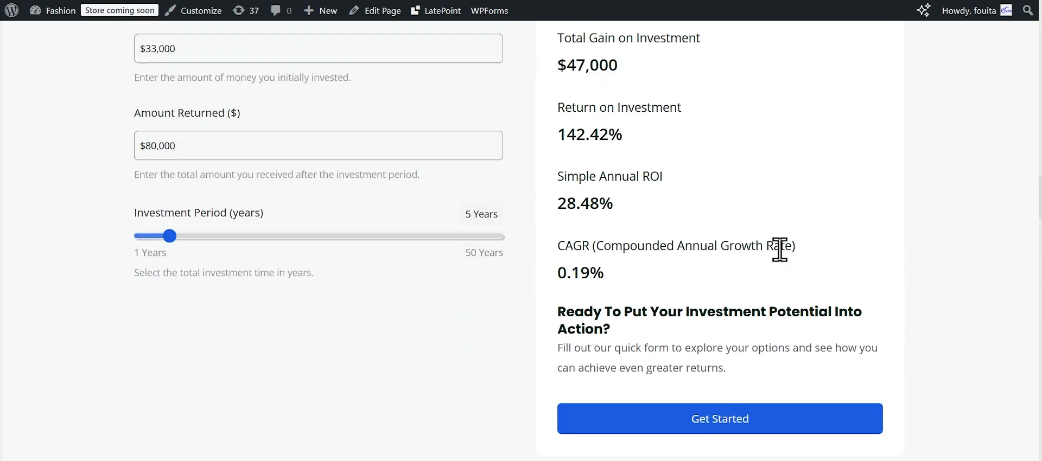
scroll(780, 250, "up", 1)
left_click(157, 92)
type("20,")
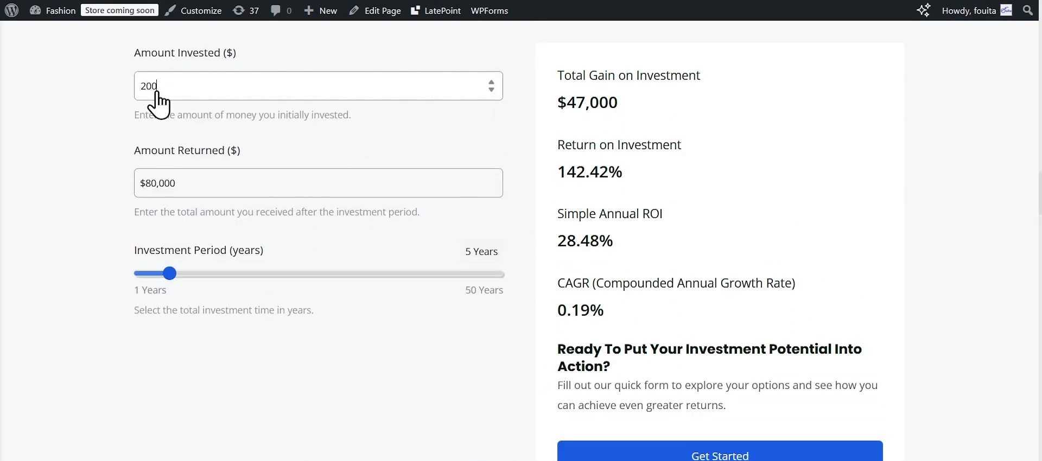
type("0000")
Step: Set the calculator's Amount Returned to $60,000 and the Investment Period to 10 years
left_click(210, 202)
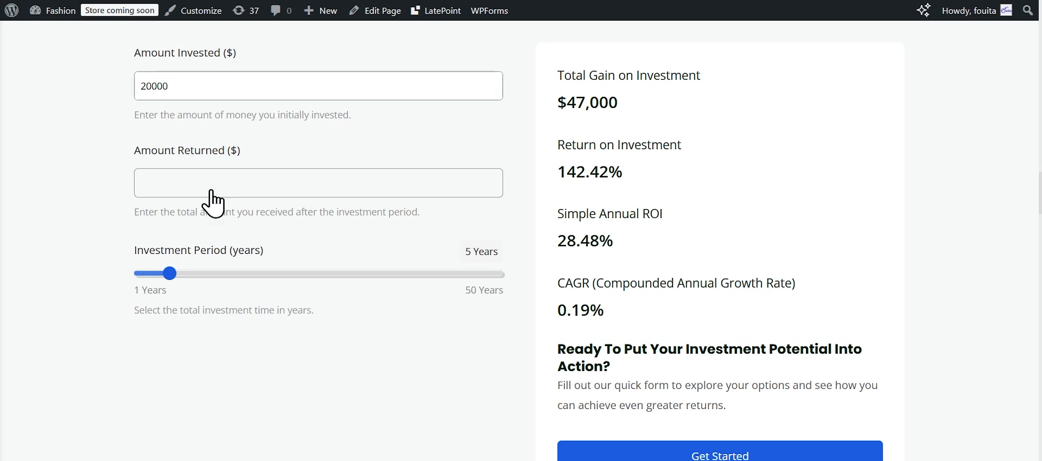
left_click_drag(145, 184, 139, 184)
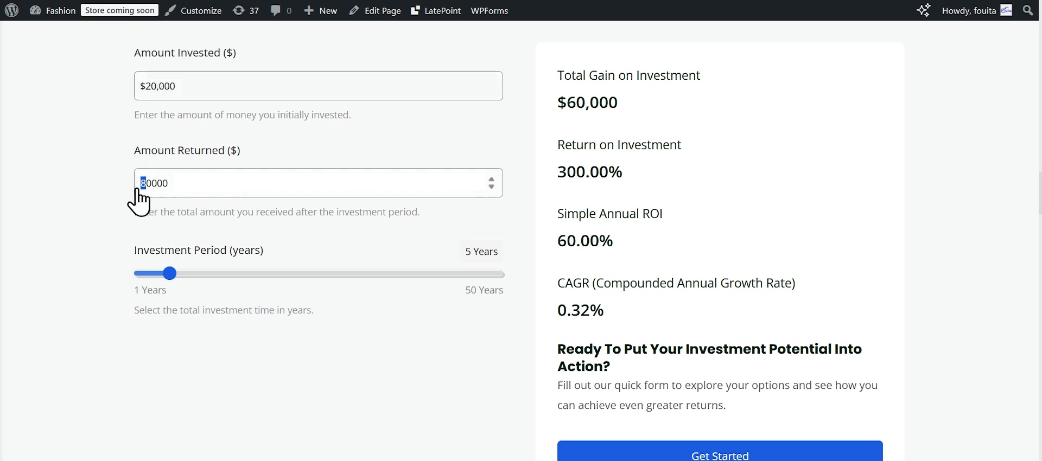
type("6")
left_click_drag(170, 274, 207, 281)
Step: Open the calculator's Get Started contact form and fill in the contact's first name, last name and e-mail address
scroll(704, 322, "down", 1)
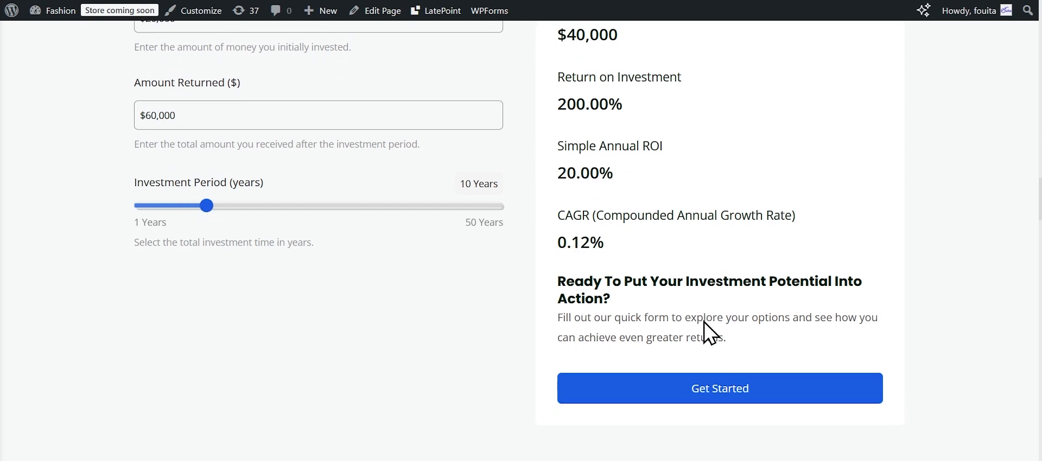
left_click(644, 388)
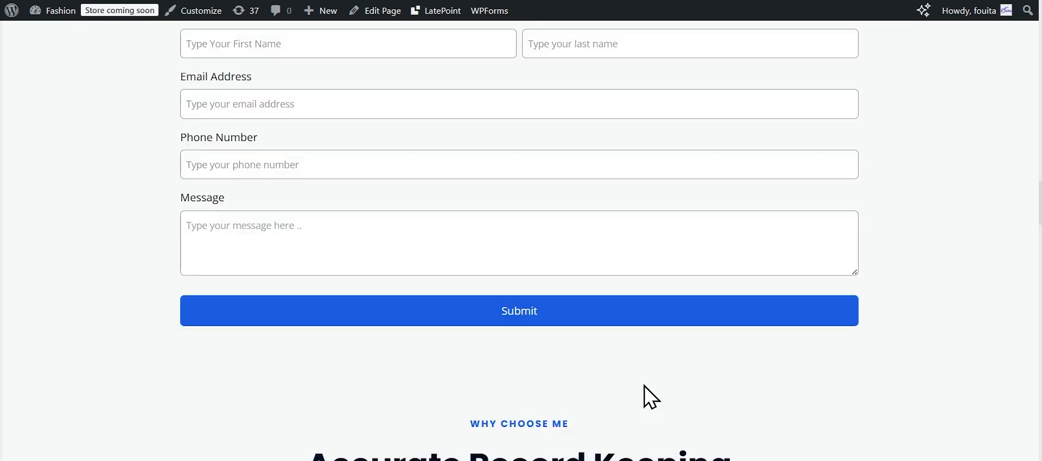
left_click(370, 190)
type("Joe")
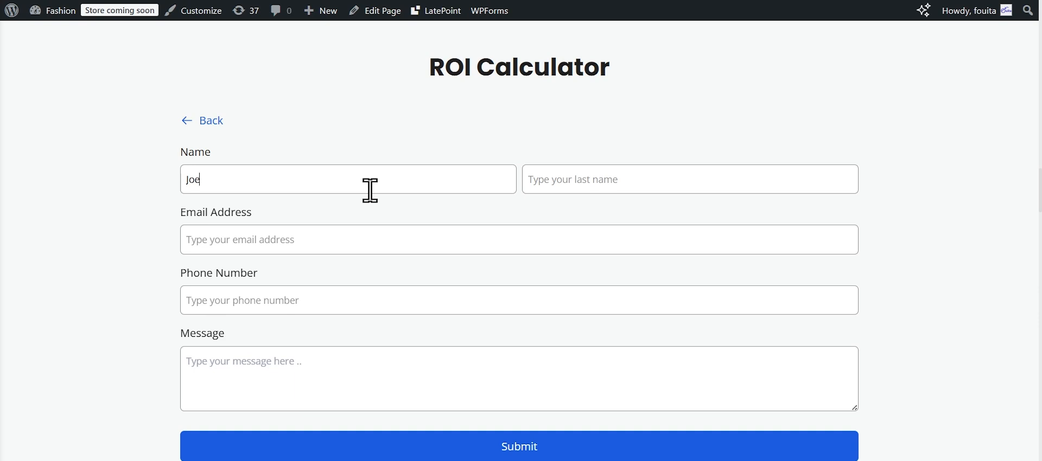
type("Do")
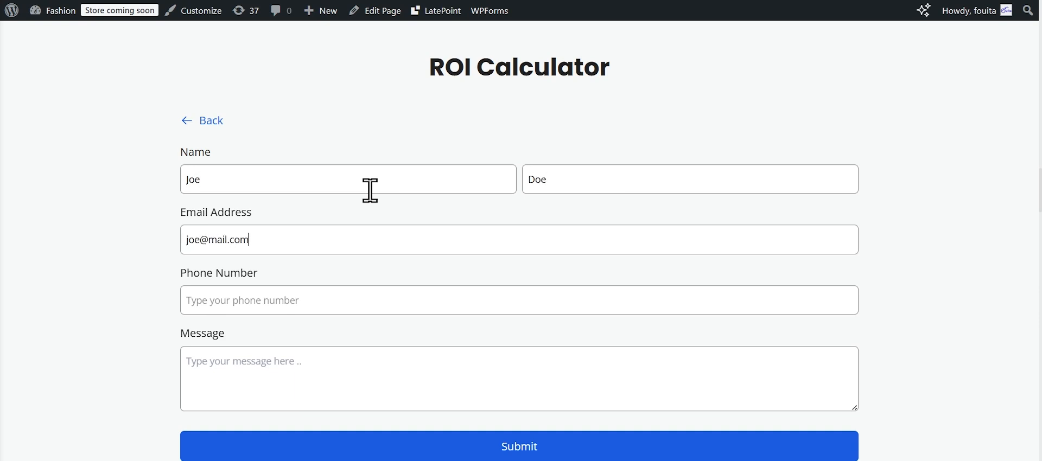
Step: Enter the message "Start my ROI" in the contact form and submit it
left_click(294, 362)
type("Start my ROI")
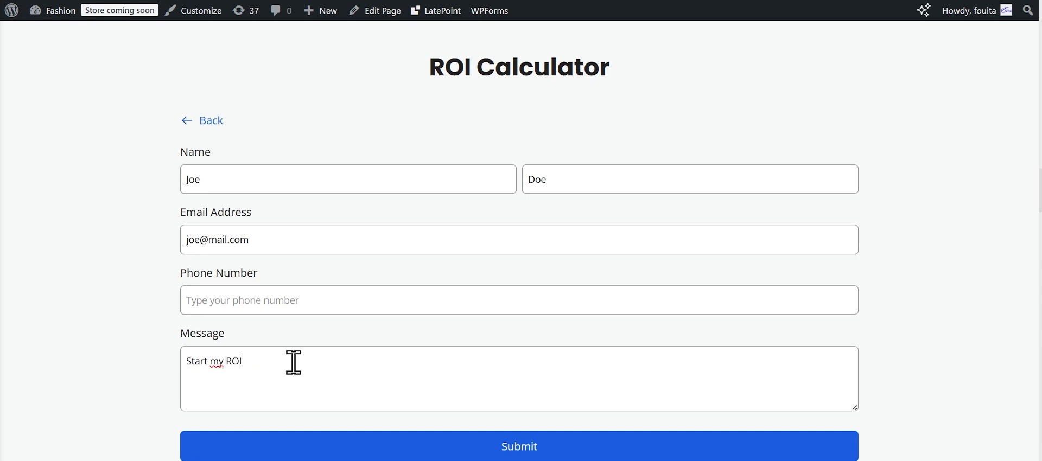
scroll(294, 362, "down", 1)
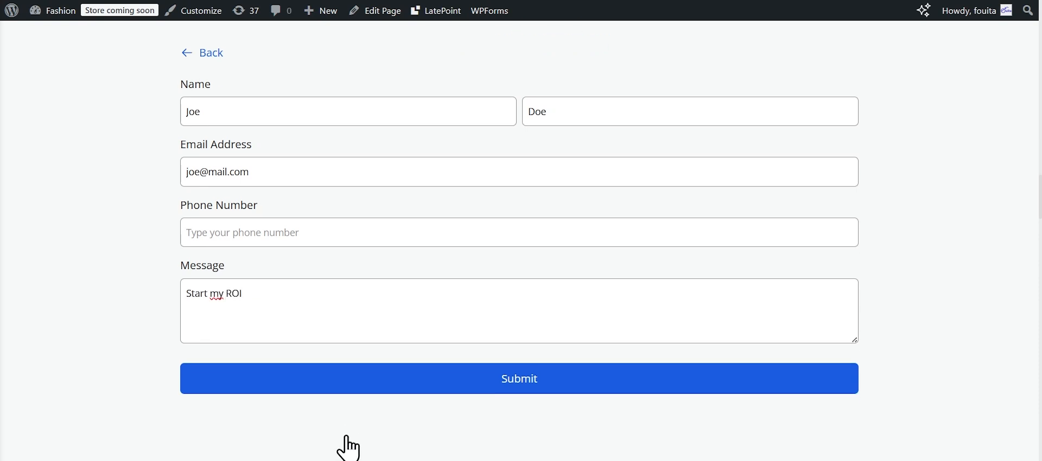
left_click(372, 387)
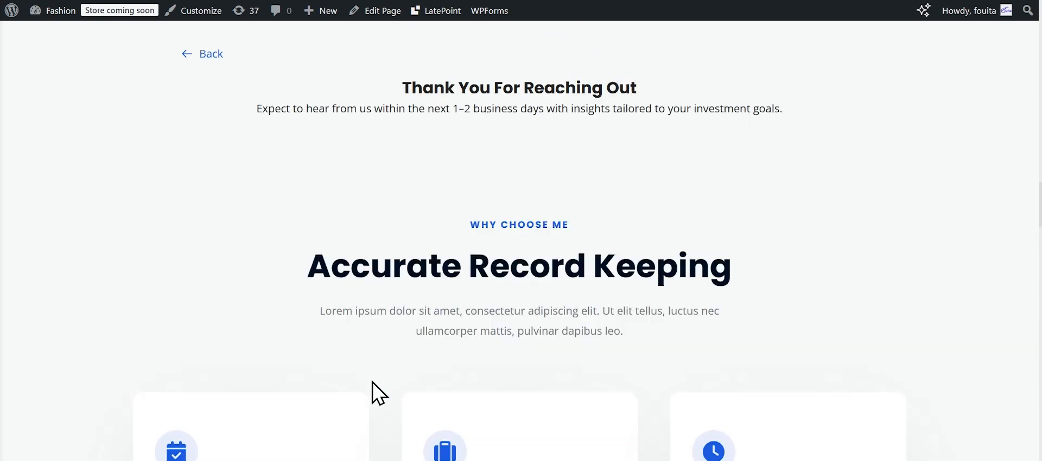
Step: Go back from the form's thank-you message to the ROI calculator and review its inputs and results
scroll(373, 382, "up", 3)
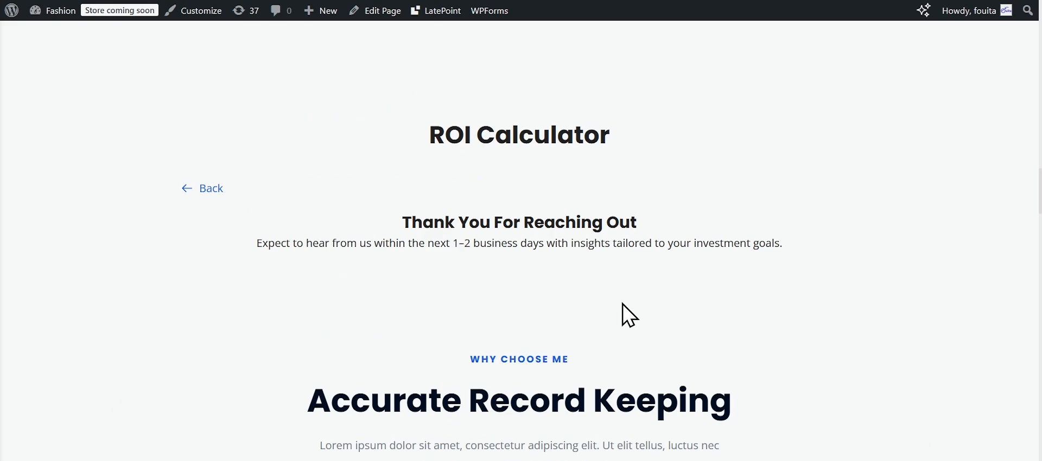
scroll(622, 302, "down", 5)
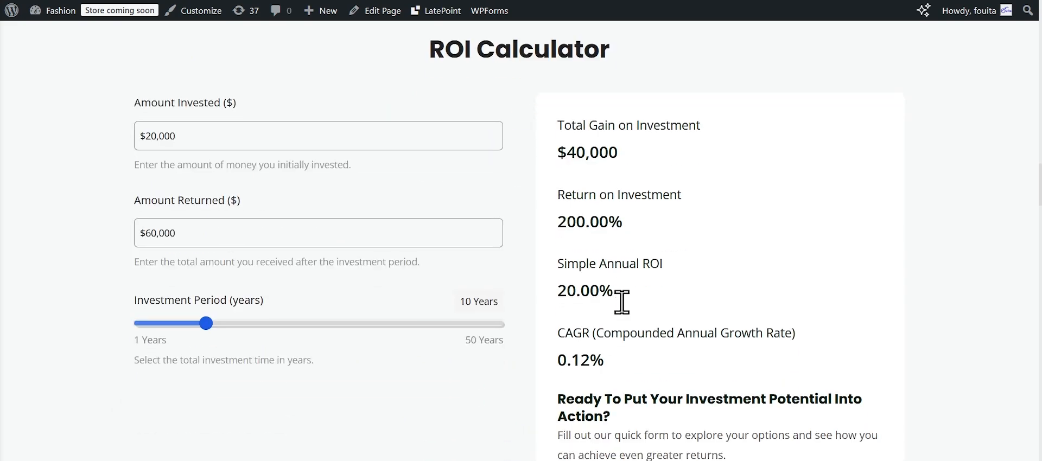
scroll(622, 302, "up", 5)
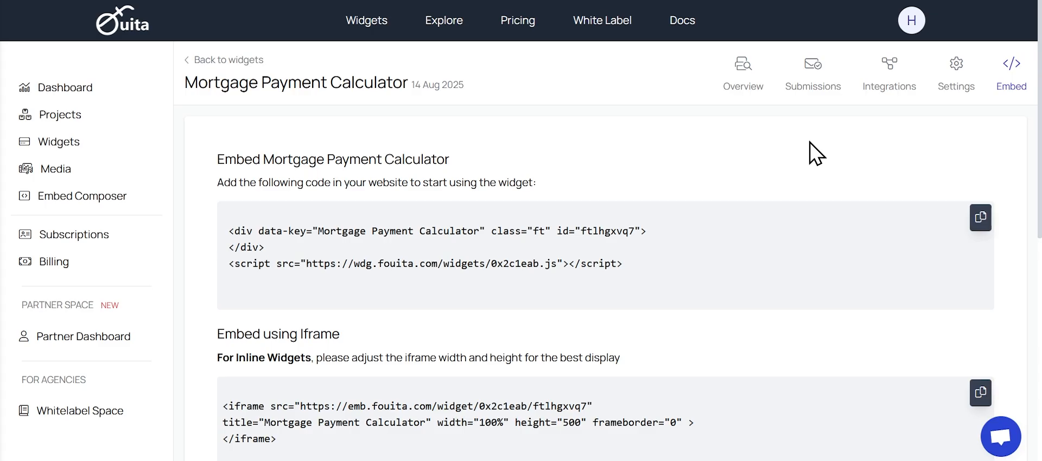
Step: Switch to Fouita and examine the widget's submission record, from the amount invested through to the contact details and message
left_click(804, 82)
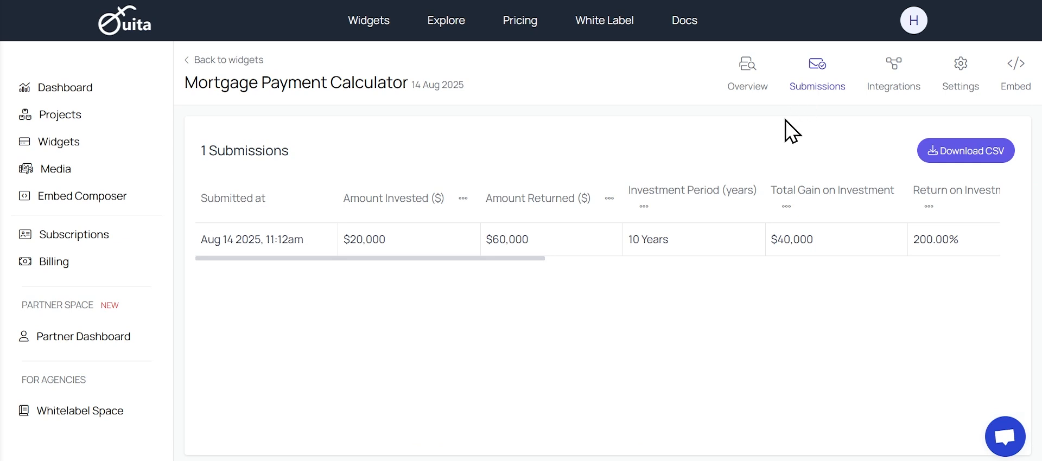
double_click(362, 258)
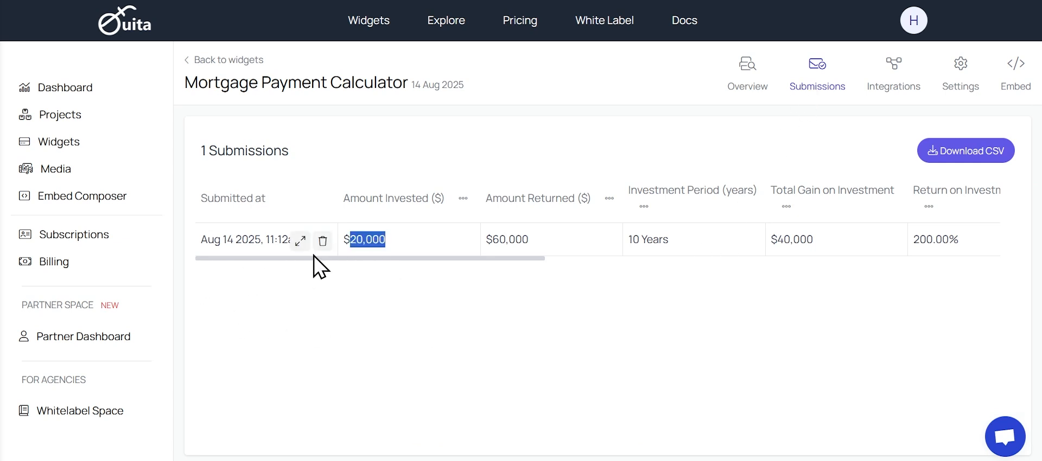
left_click_drag(314, 256, 787, 285)
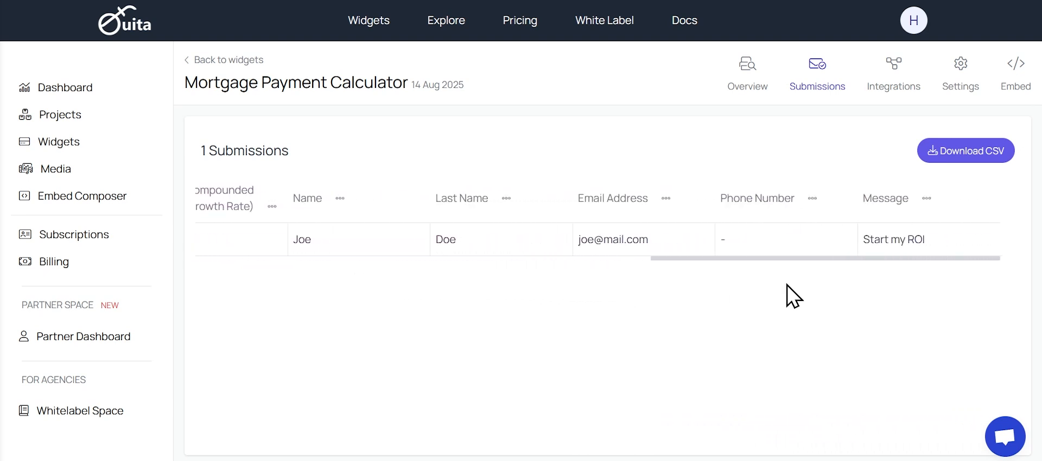